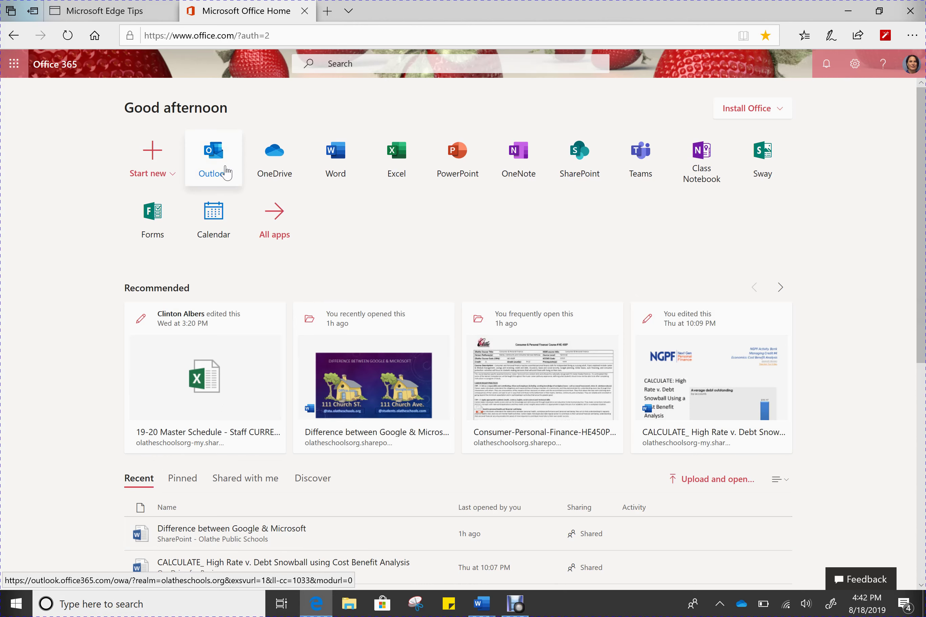
Step: Open Outlook mail from the Office home page and close it to return to the home page
click(226, 172)
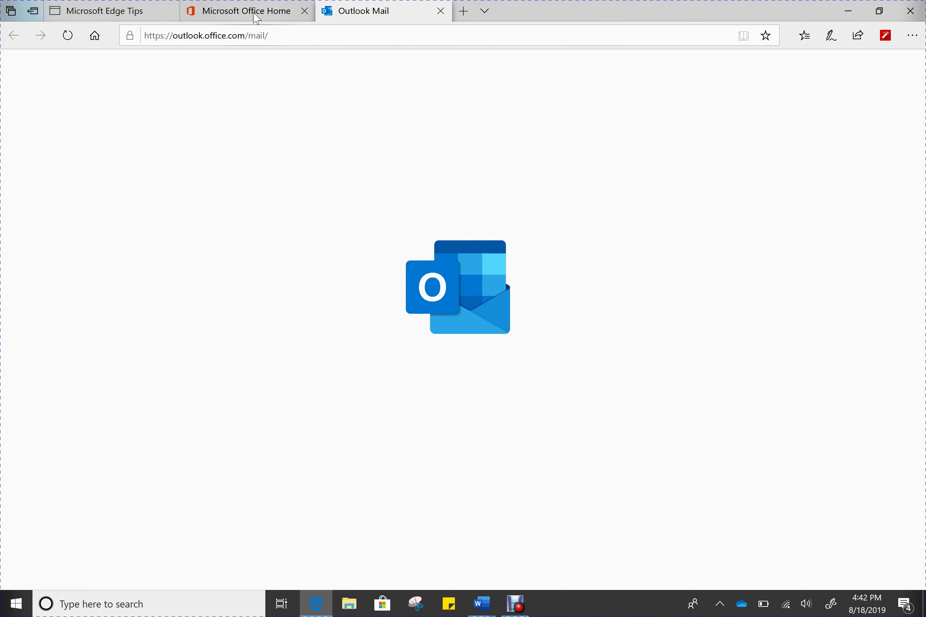
mouse_move(257, 18)
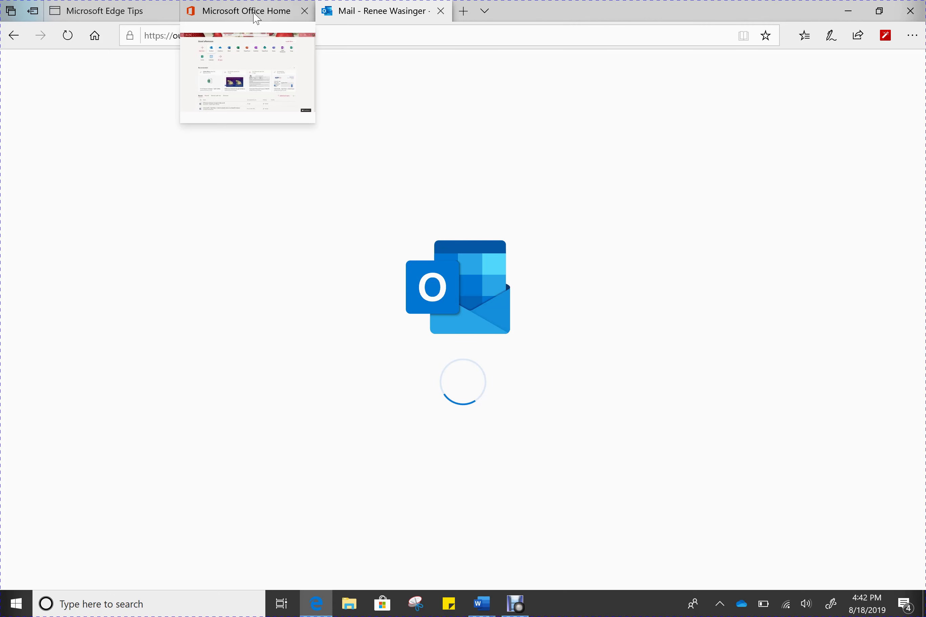
click(440, 11)
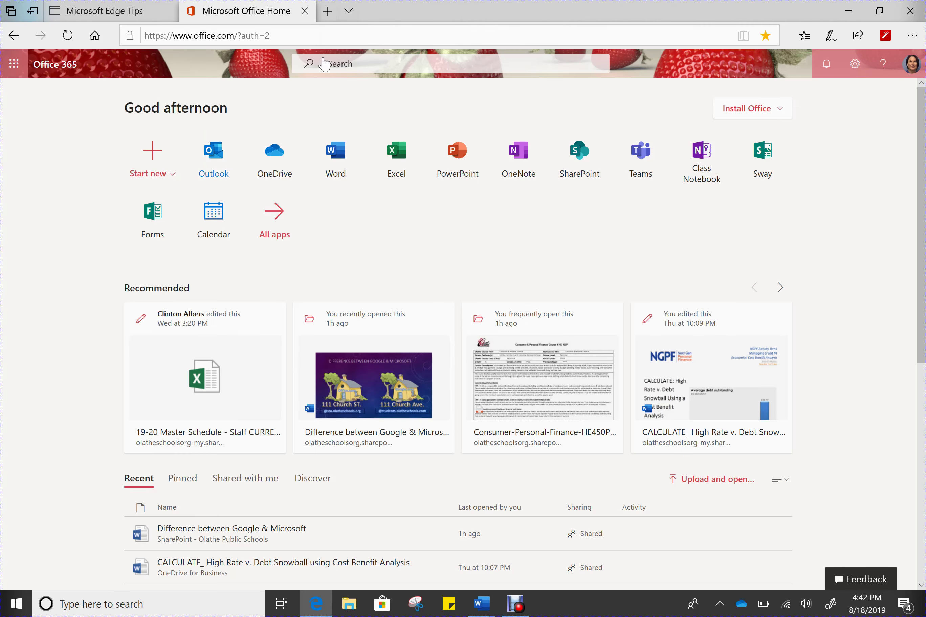
Step: Open OneDrive, switch to Word and save the document Difference between Google & Microsoft (2) to the 2019 folder in OneDrive - Olathe Public Schools
click(282, 163)
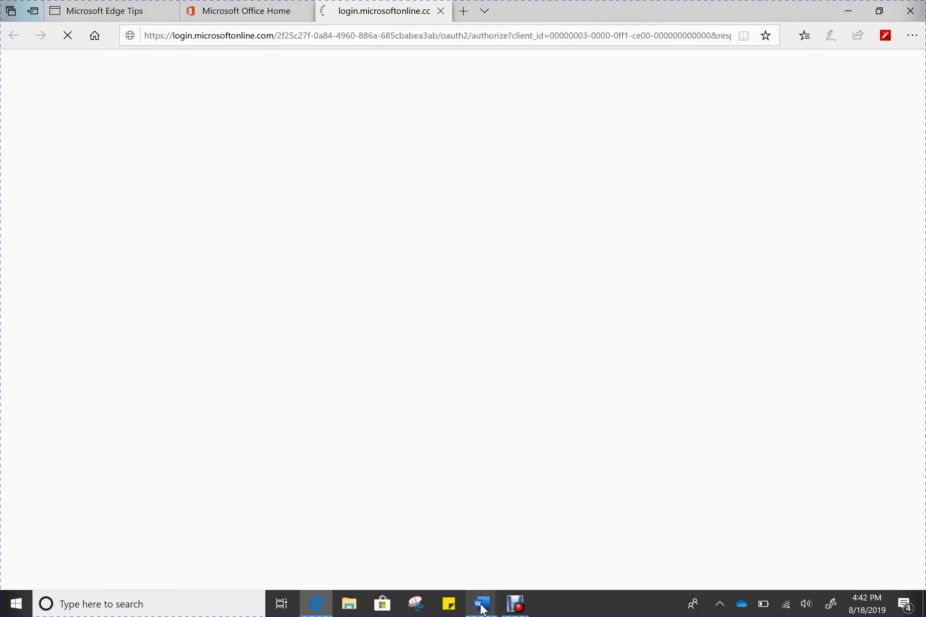
mouse_move(483, 608)
click(525, 491)
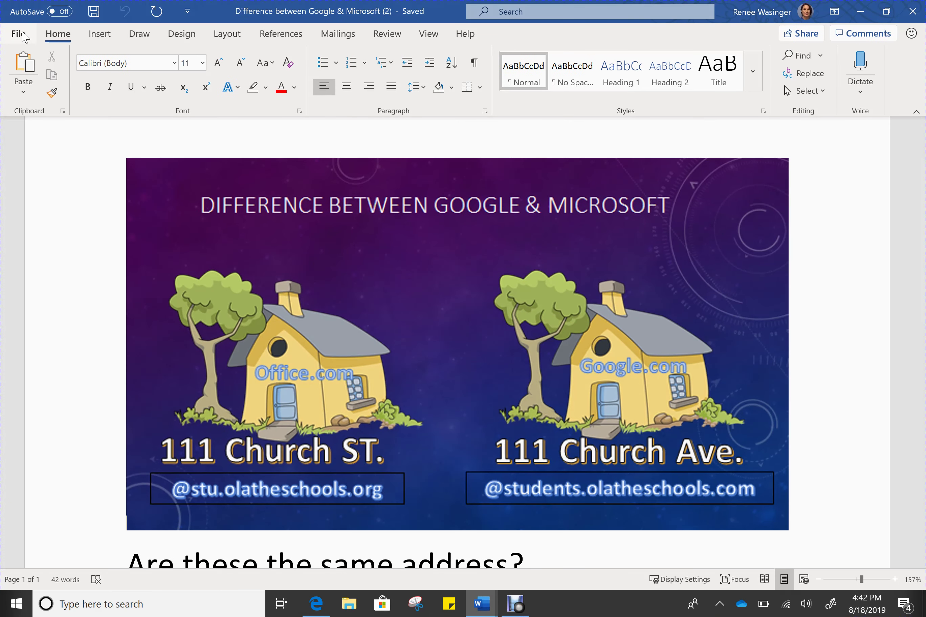
click(18, 34)
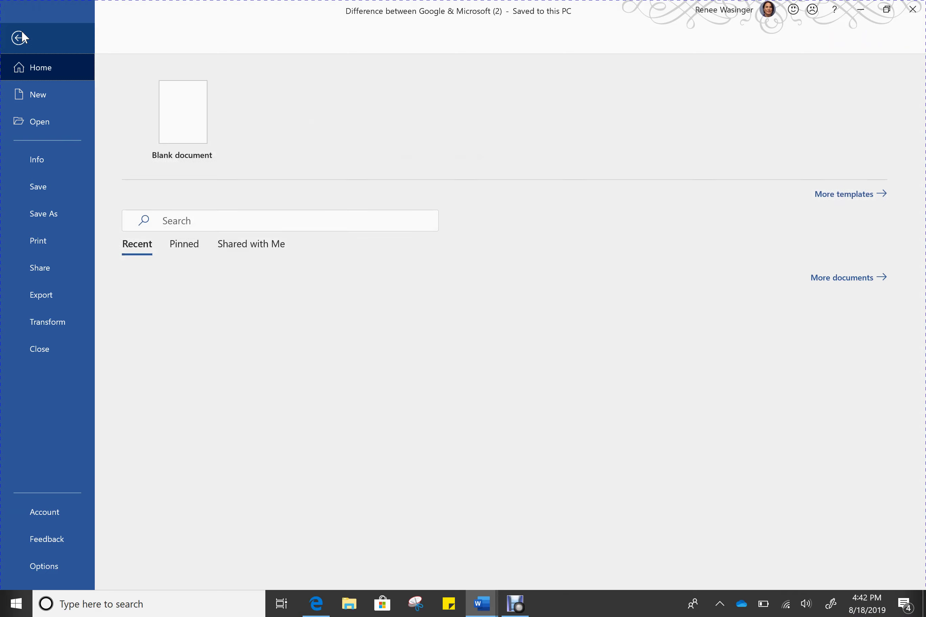
click(50, 211)
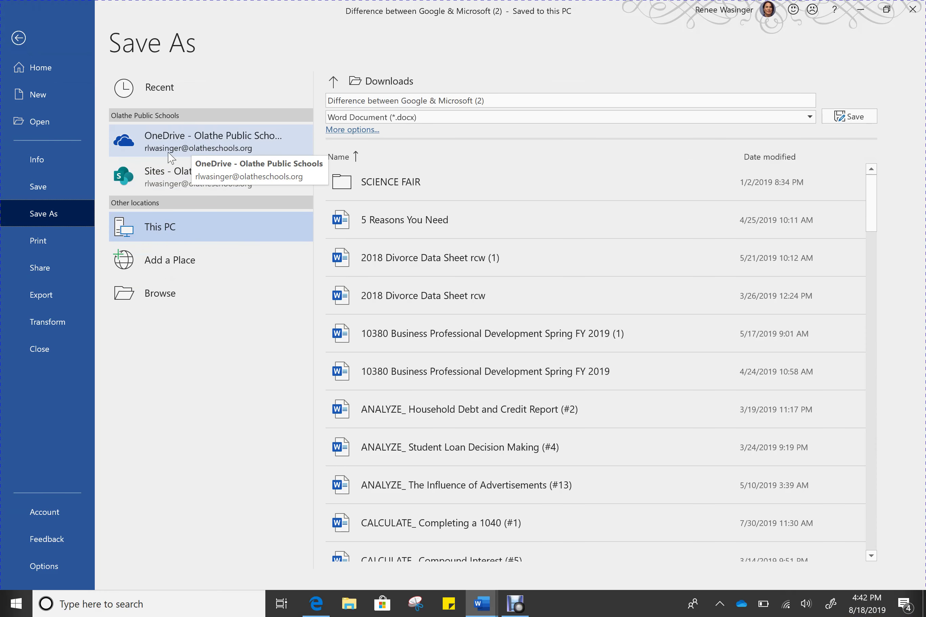
click(177, 147)
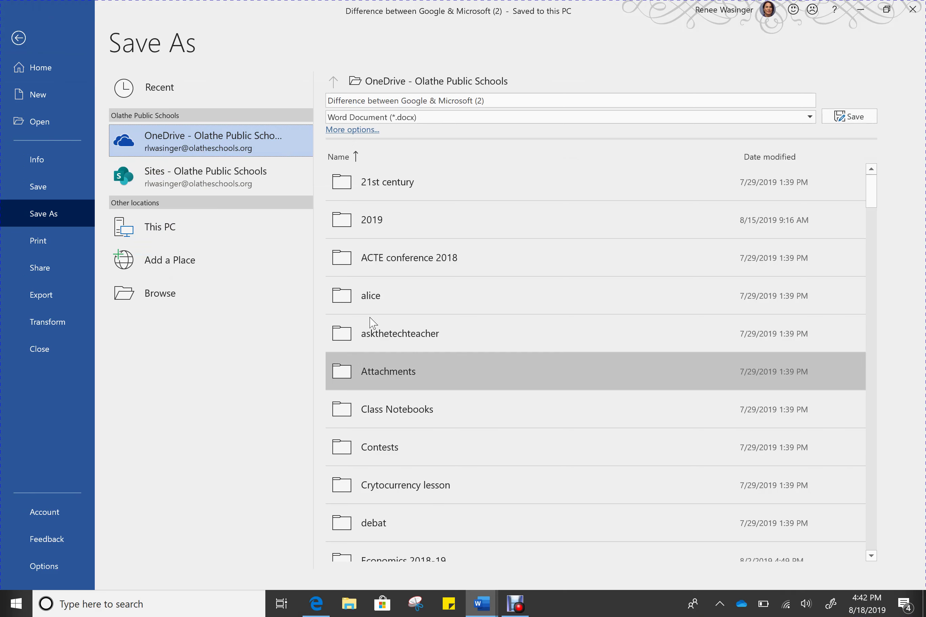
click(365, 227)
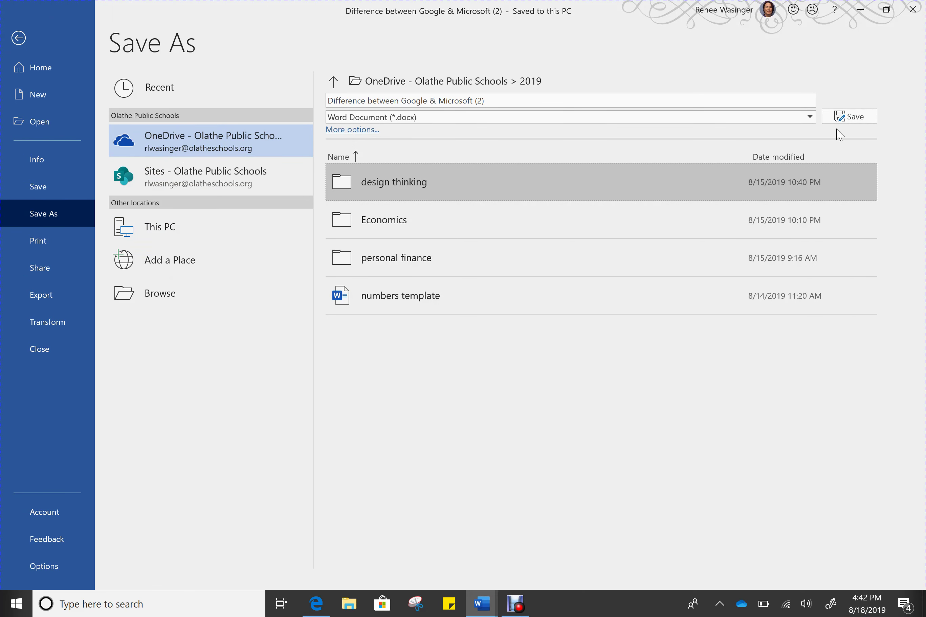
click(844, 118)
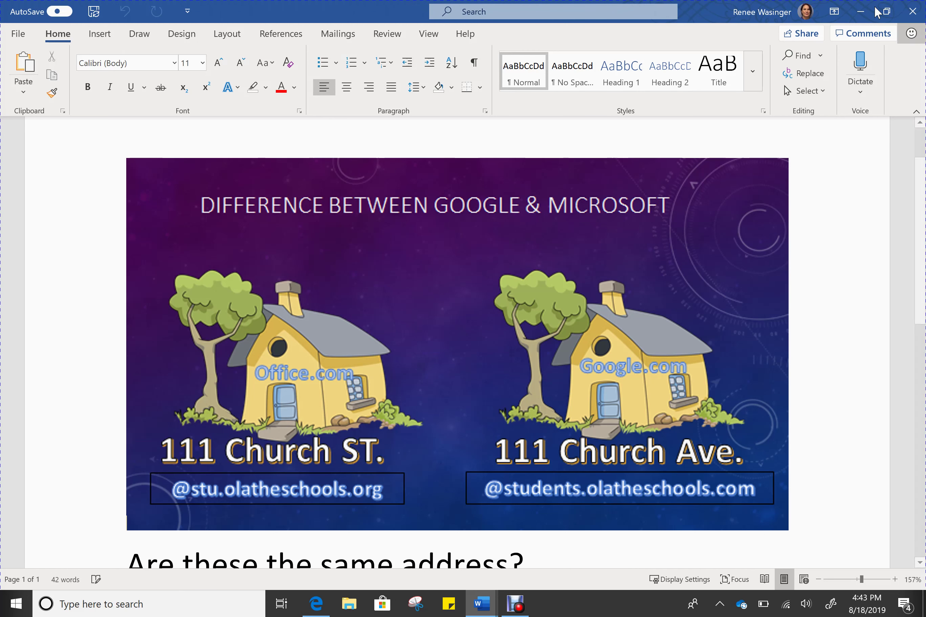
click(867, 11)
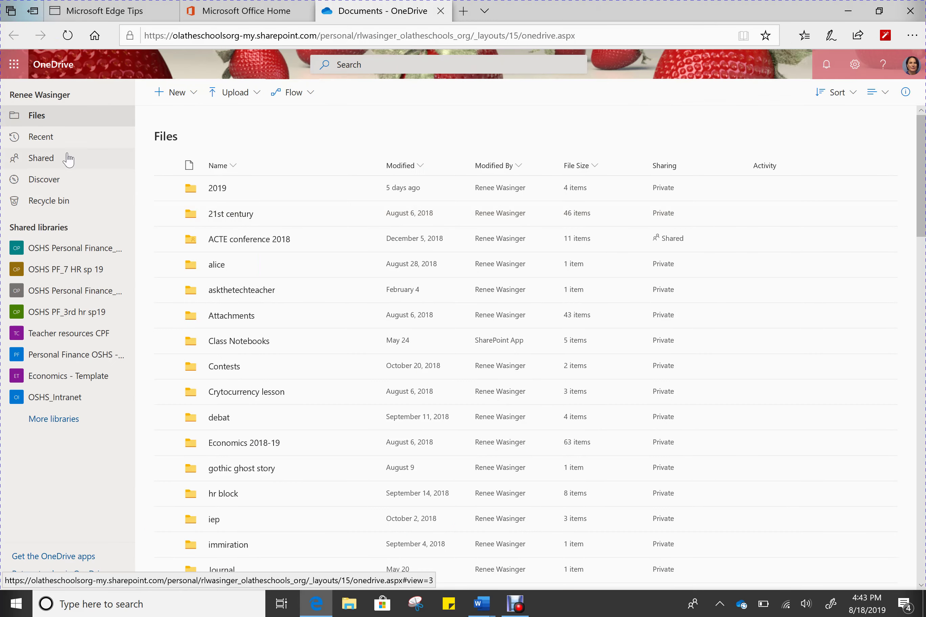
Step: Look through the OneDrive app launcher and the Recent and Shared file lists, and return to the Files list
click(15, 65)
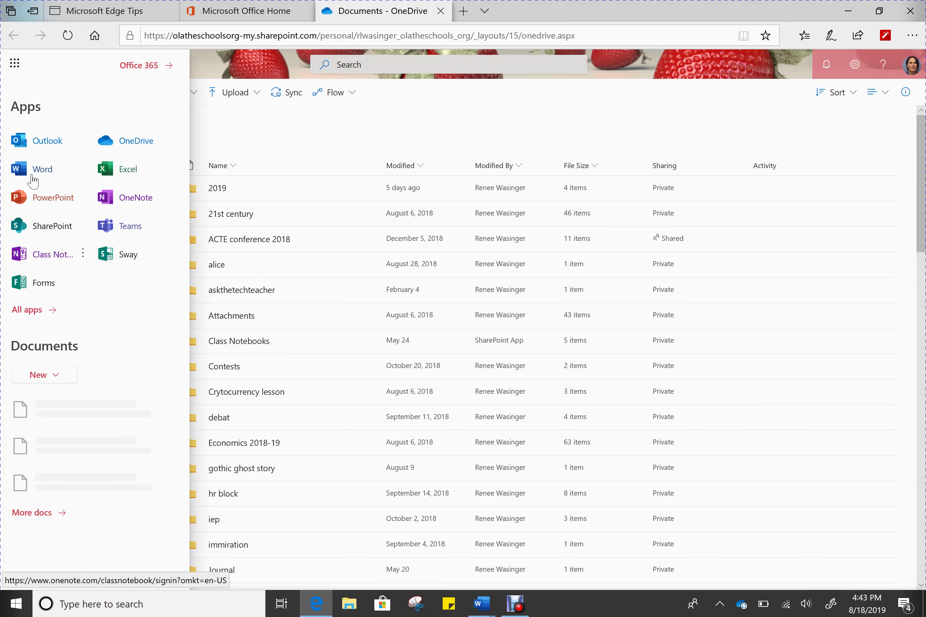
click(117, 141)
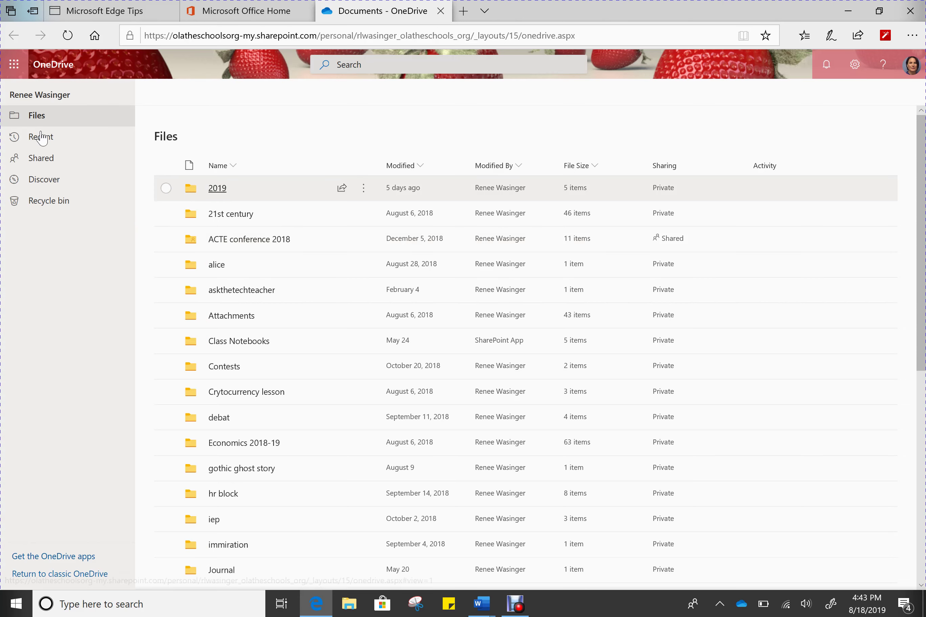
click(41, 137)
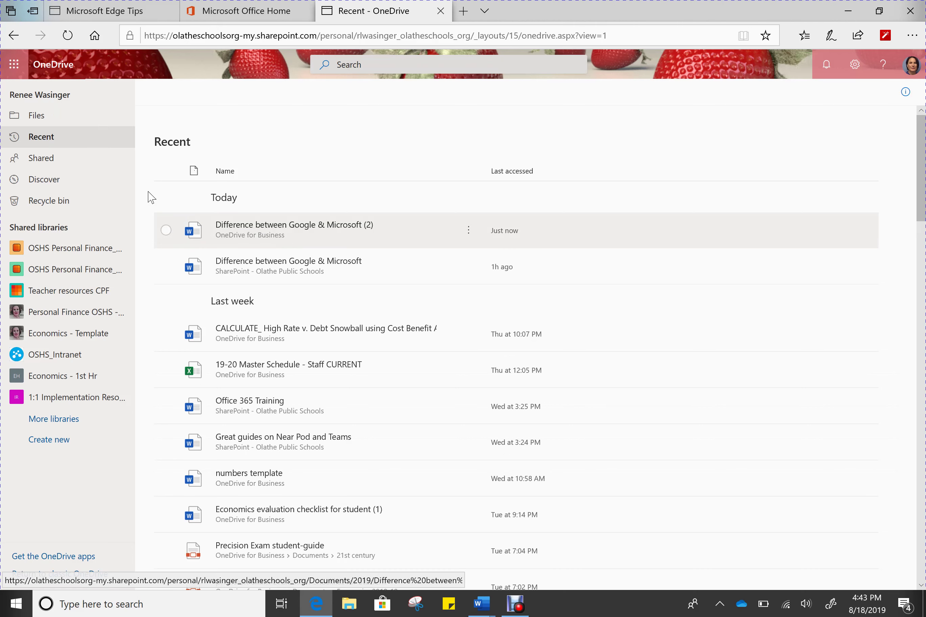
click(46, 162)
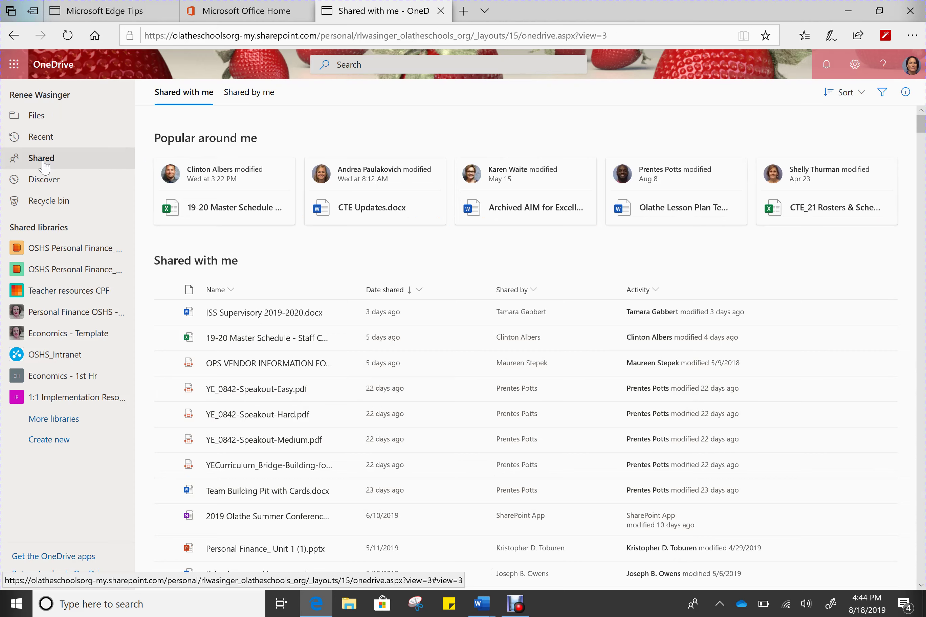
click(36, 119)
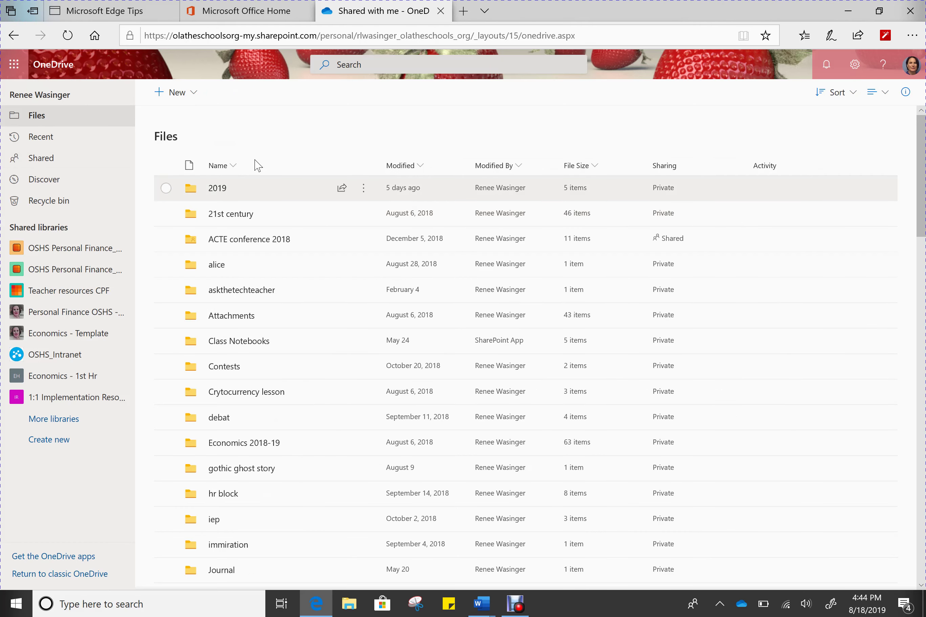
Step: View the available actions for the 2019 folder and bring up its Send Link sharing options
click(346, 191)
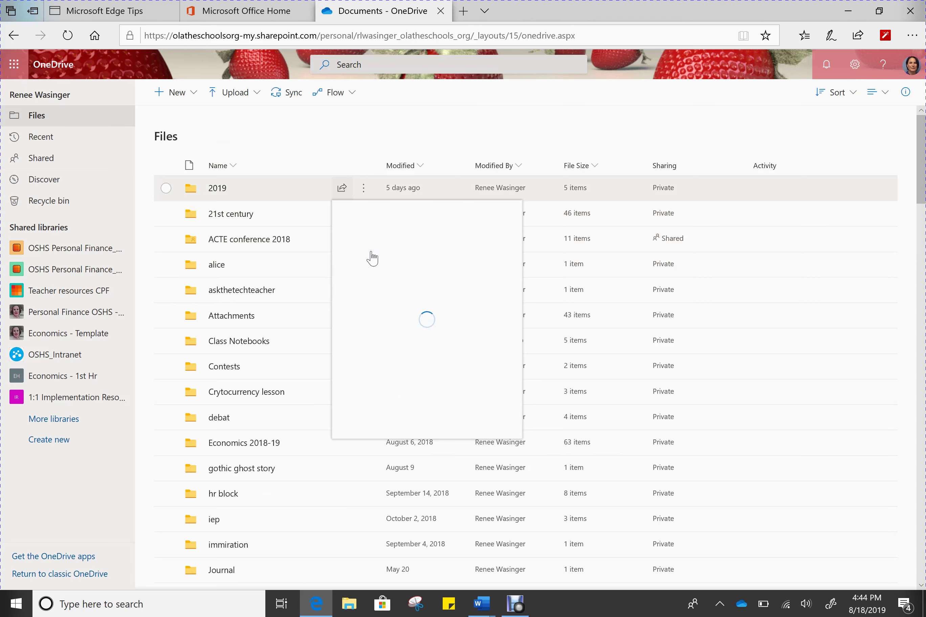
click(363, 187)
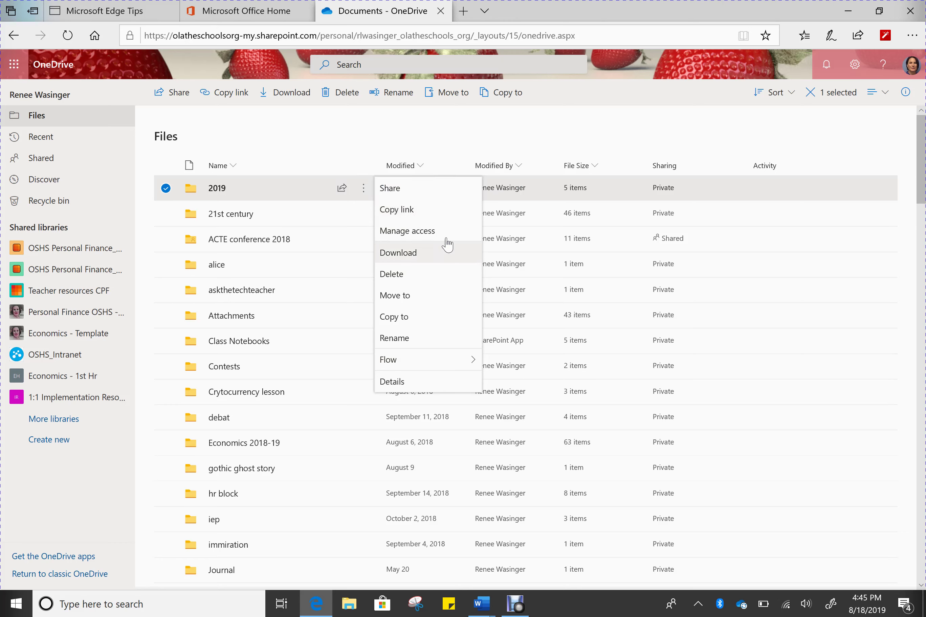
click(417, 190)
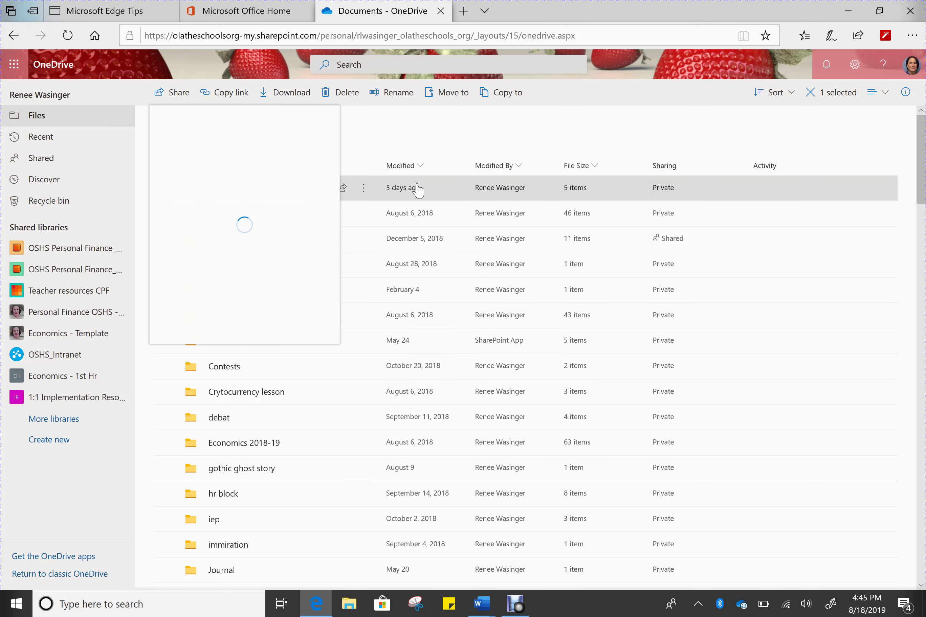
click(248, 12)
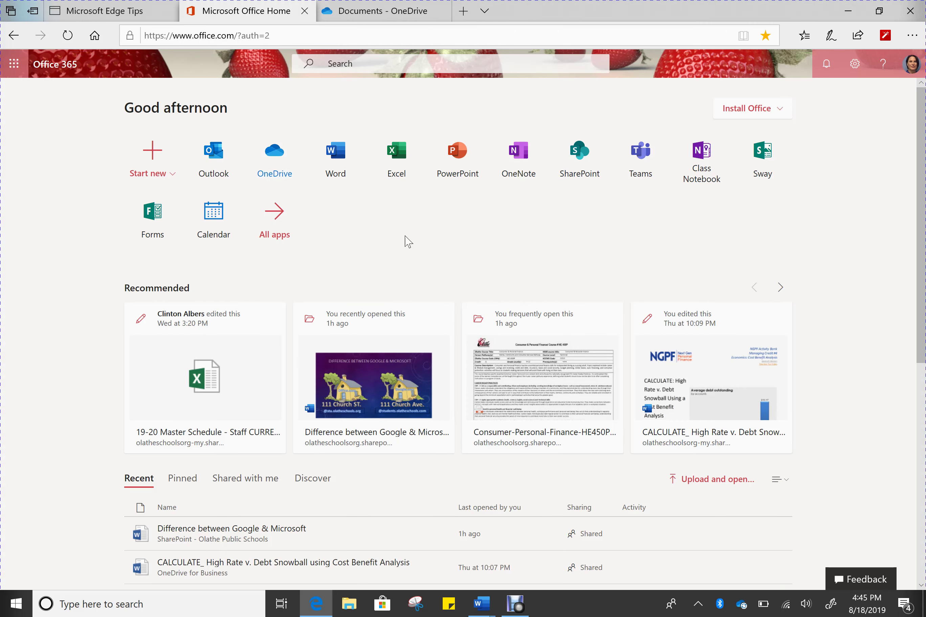
key(ctrl+w)
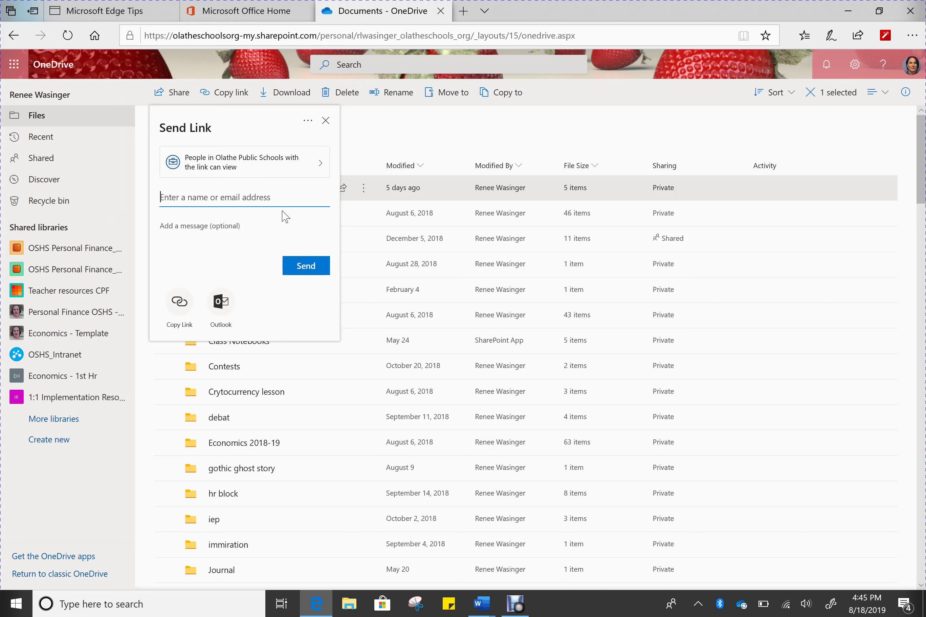
Step: Check the permission settings for the 2019 folder's link, enter a colleague's name as recipient, and close the sharing dialog without sending
click(318, 168)
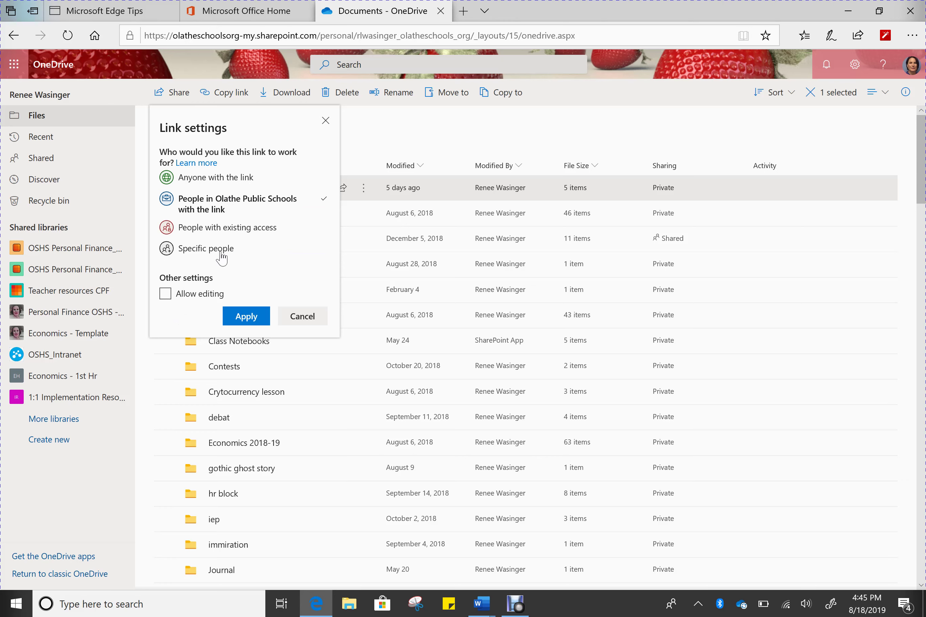
click(167, 295)
click(248, 318)
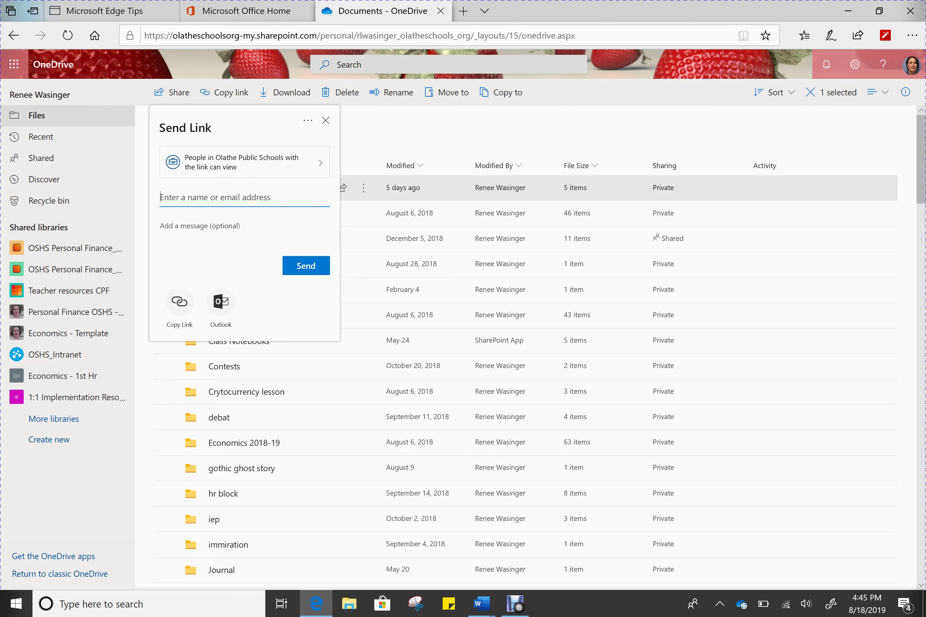
text(terina)
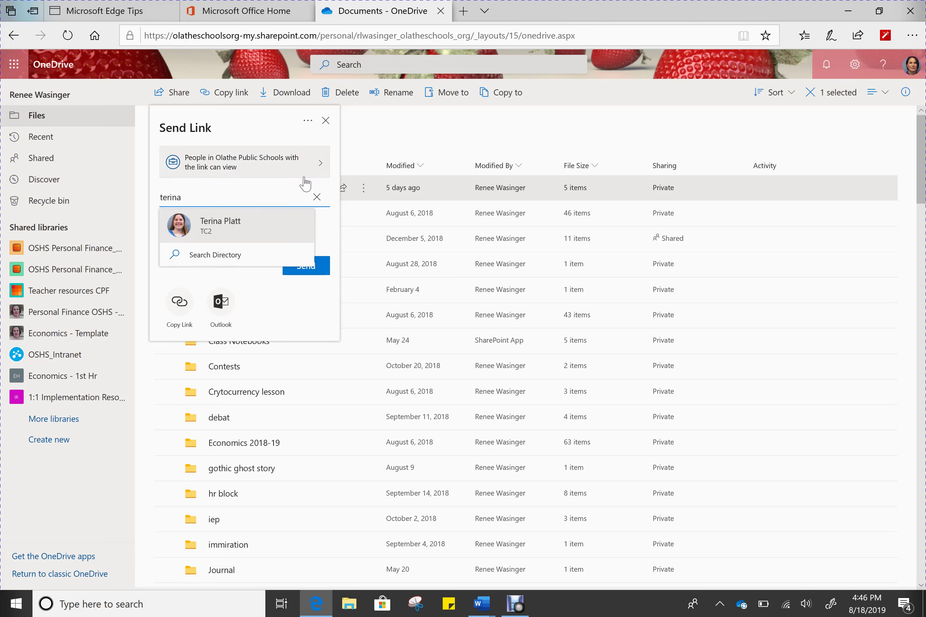
click(326, 121)
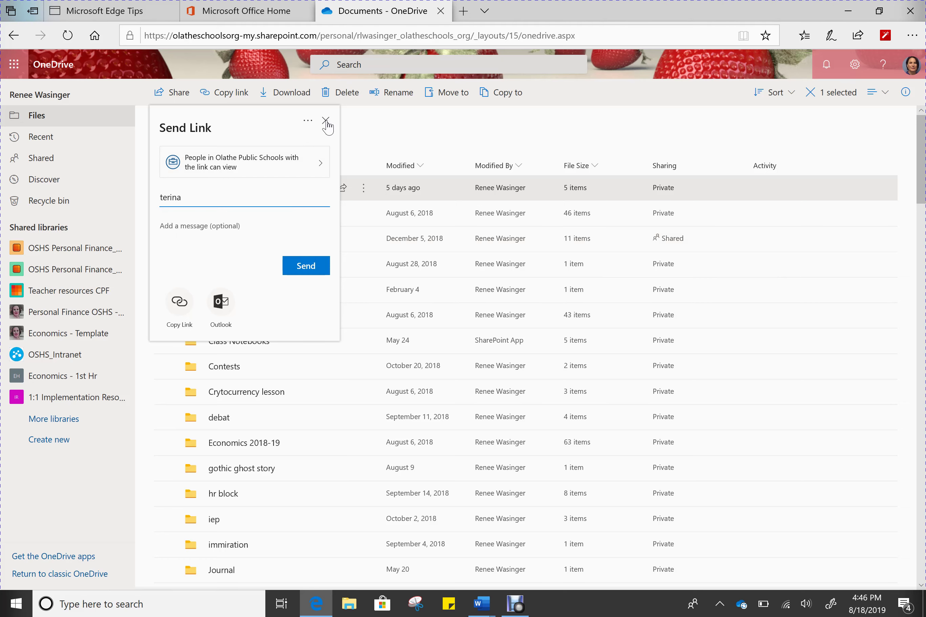
Step: Launch Microsoft Teams from the Office home page and open the Economics_1 team
click(247, 9)
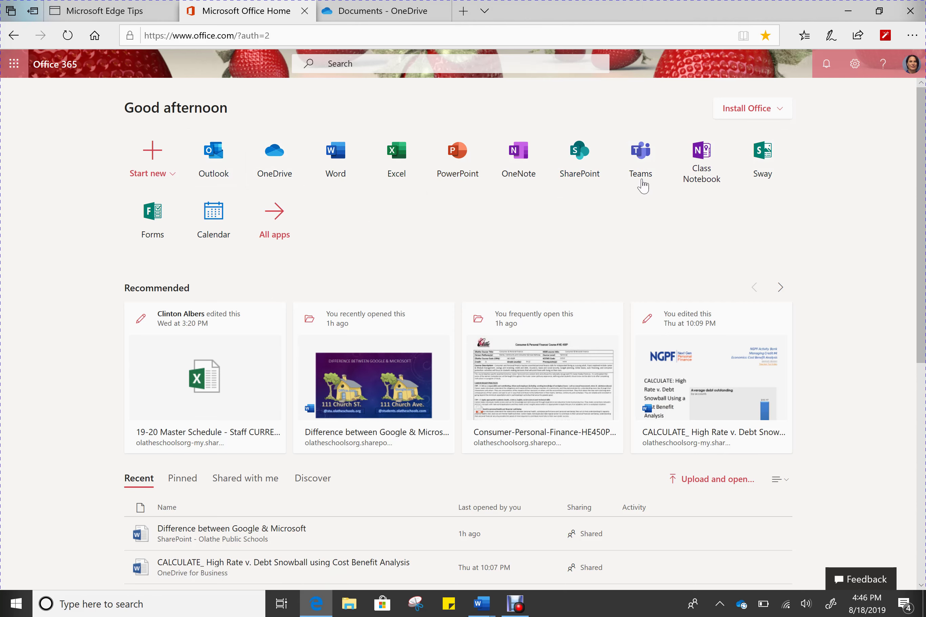
click(644, 174)
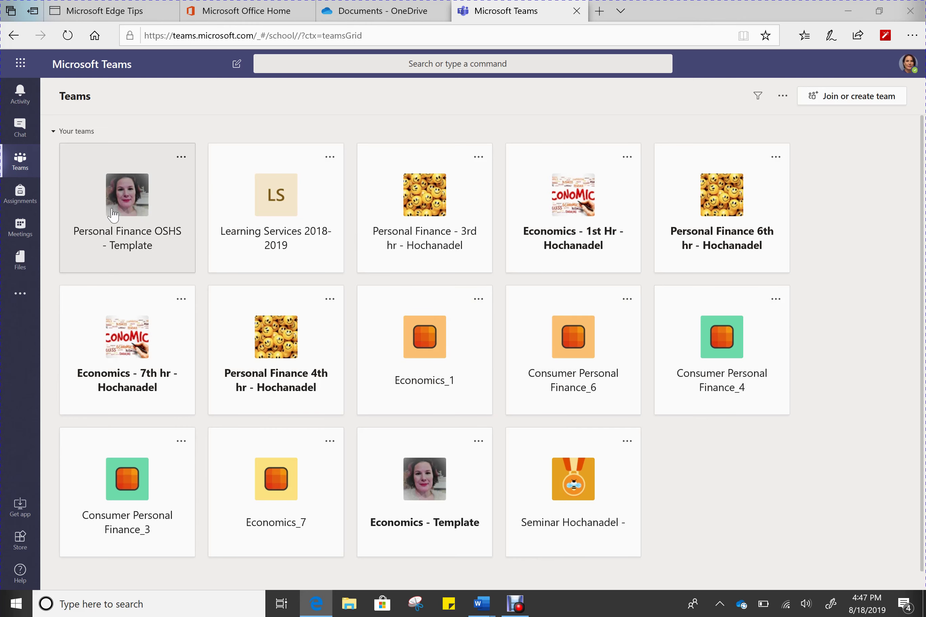
scroll(467, 374, down, 1)
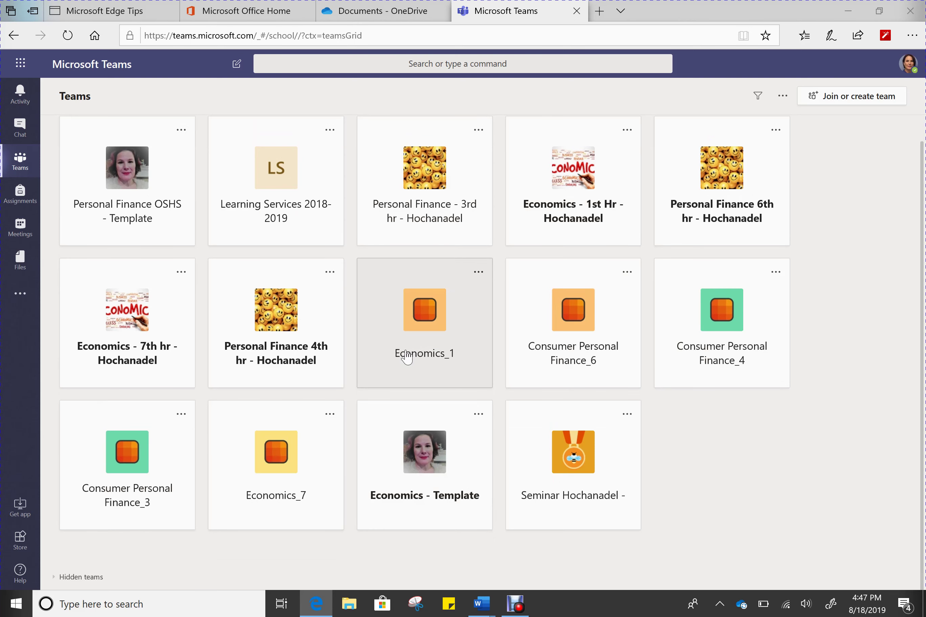
click(441, 345)
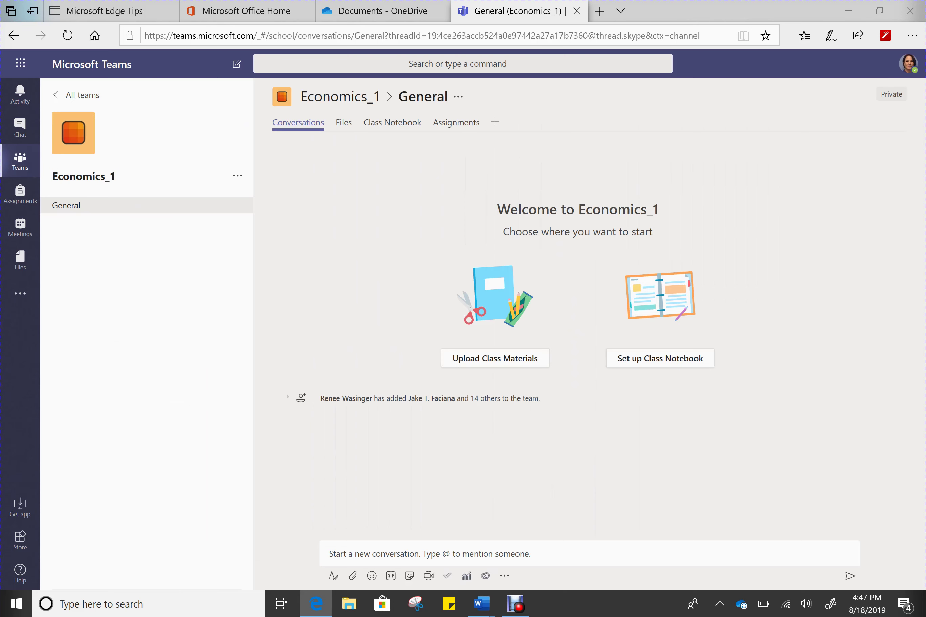
Step: Examine how the Economics_1 team is managed, including its members and the Team code and Fun stuff settings
mouse_move(81, 144)
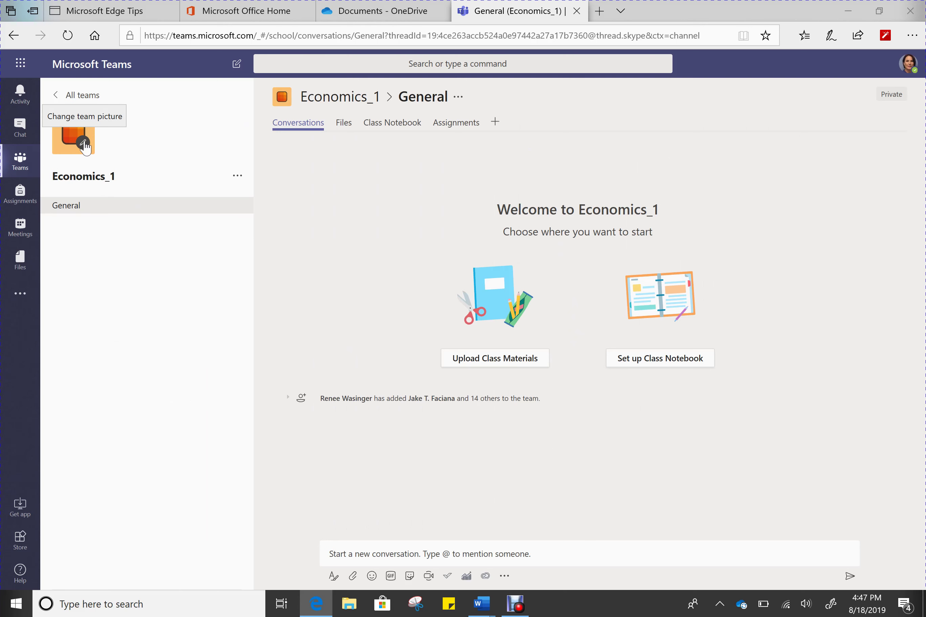
click(237, 176)
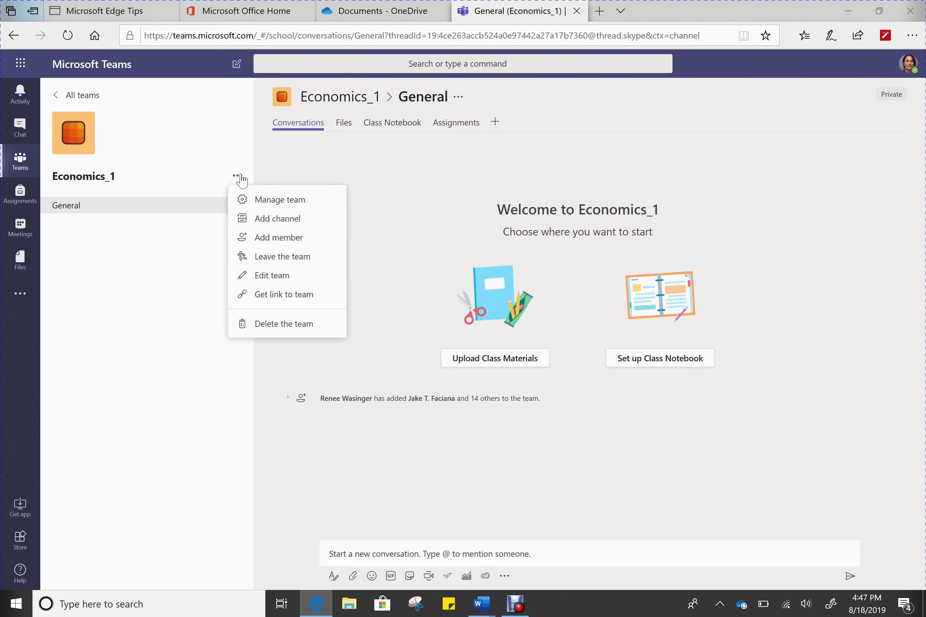
click(259, 201)
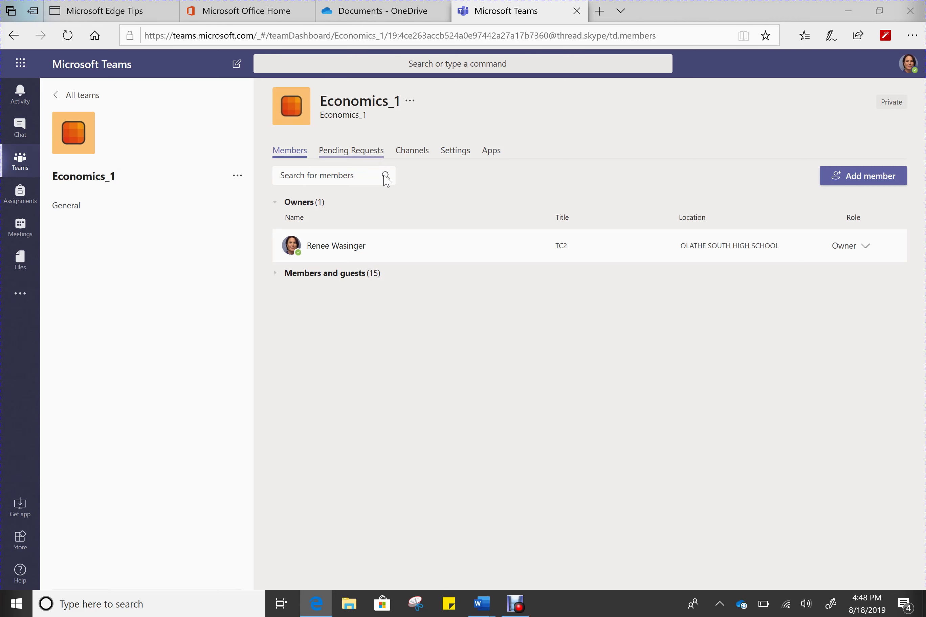
click(462, 155)
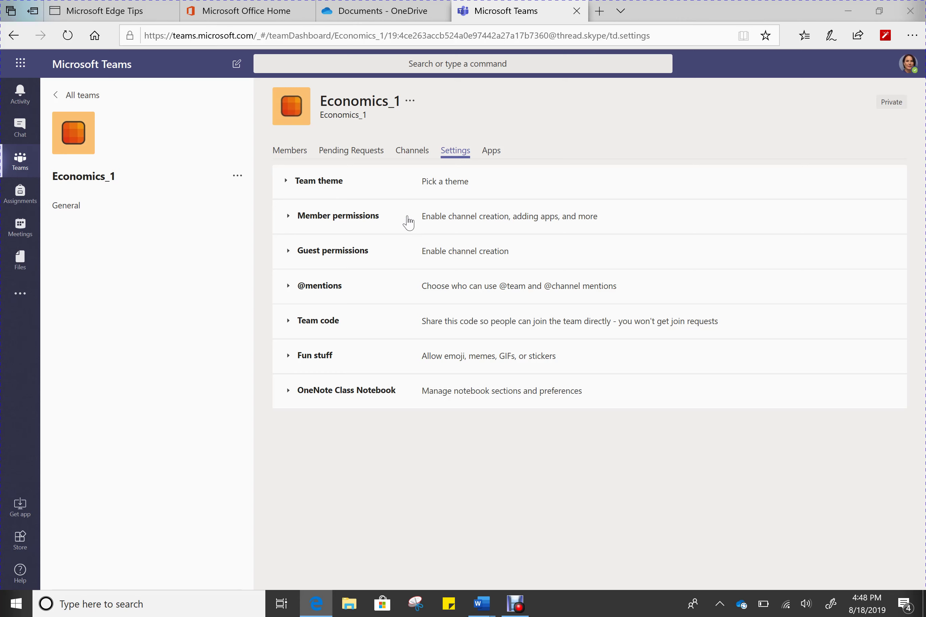
click(323, 325)
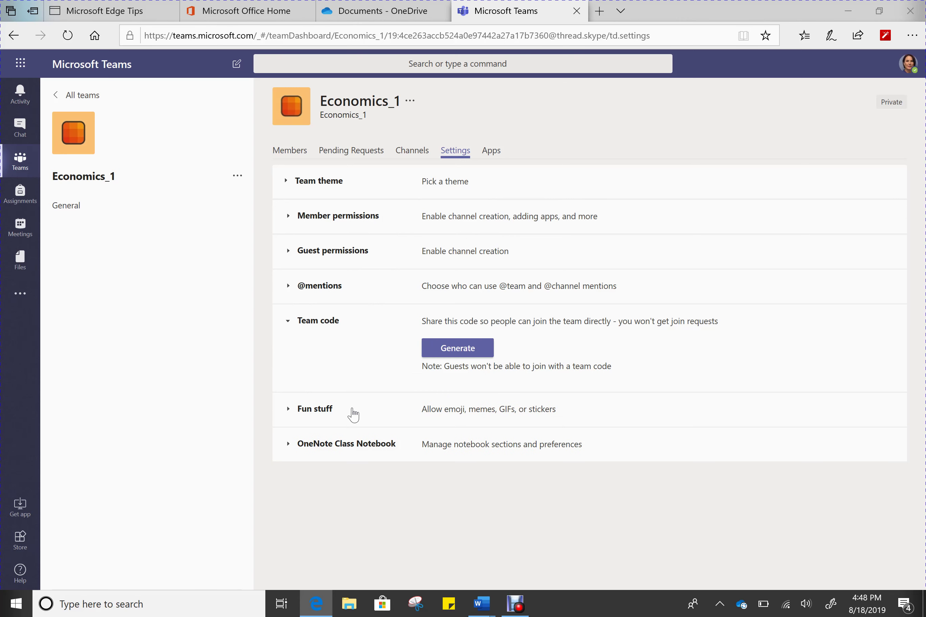
click(323, 415)
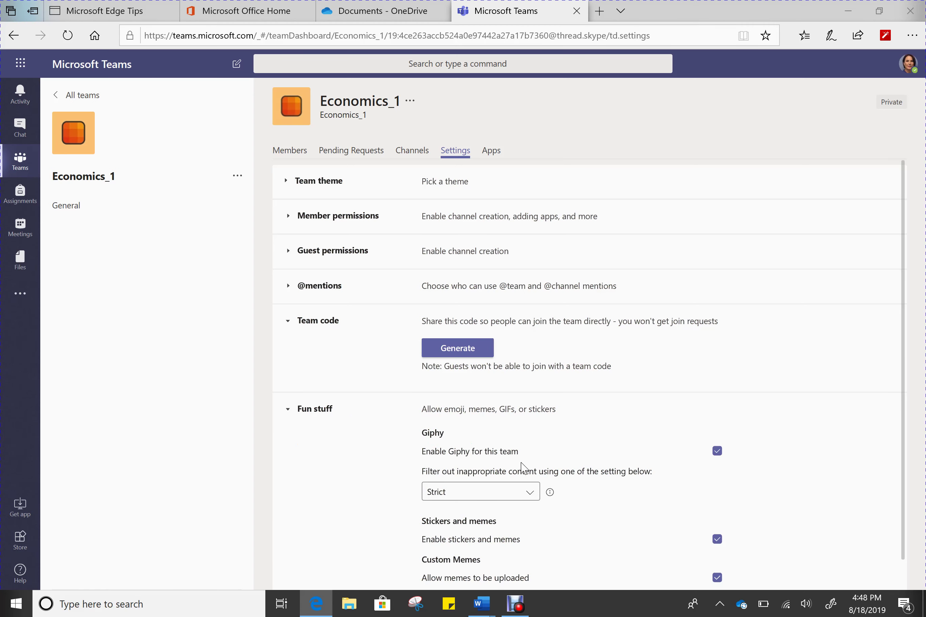
Step: Review the remaining Fun stuff settings of the Economics_1 team and collapse the Fun stuff and Team code sections
scroll(490, 464, down, 1)
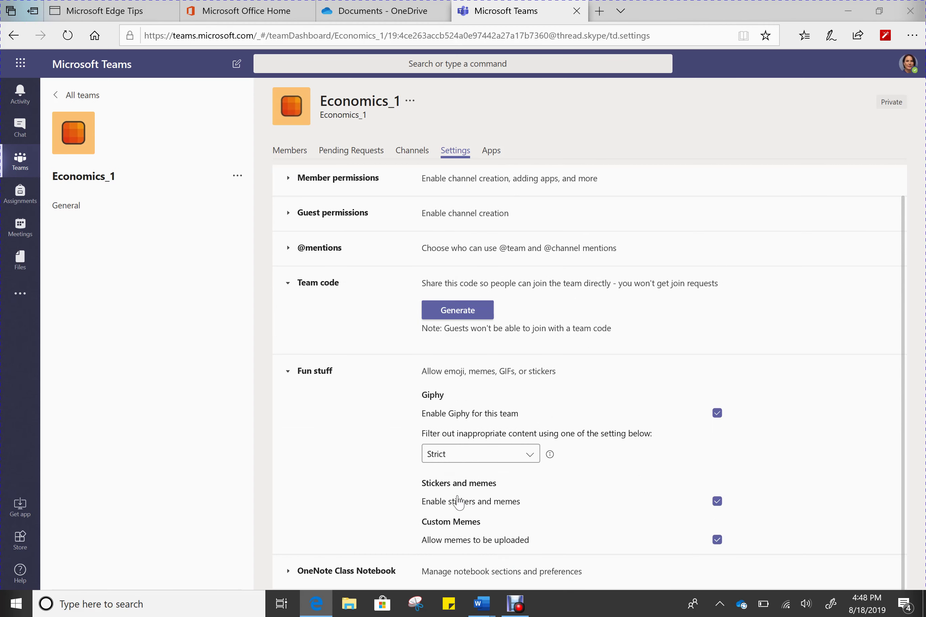
click(288, 372)
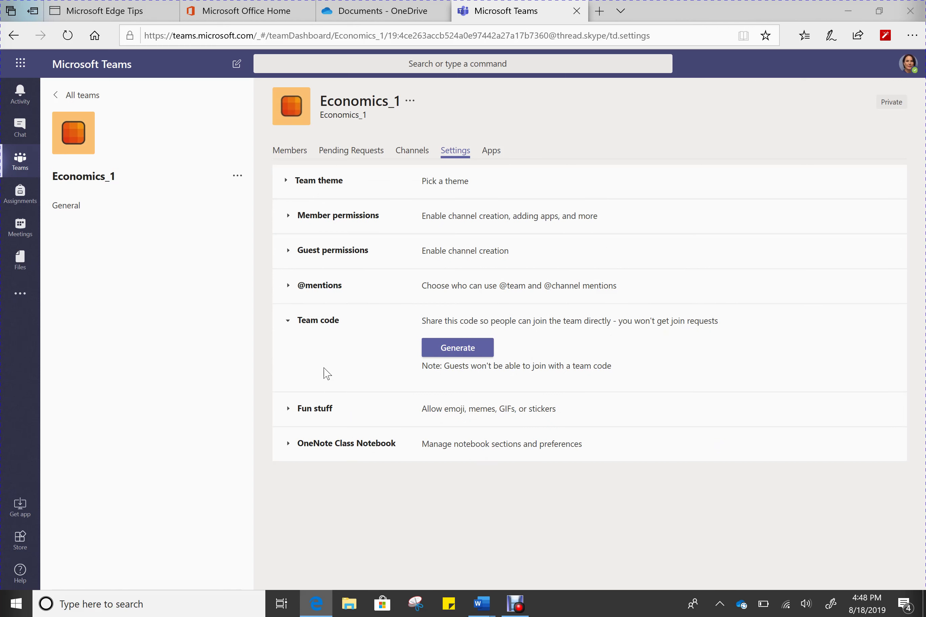
click(288, 324)
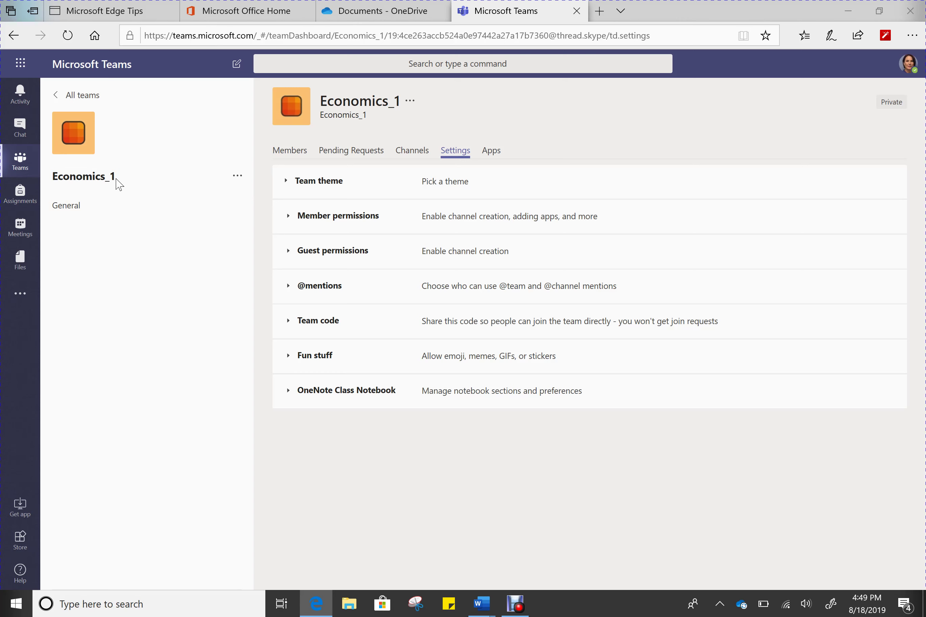
Step: Open the General channel of Economics_1 and look at its files, including the Class Materials folder
click(80, 214)
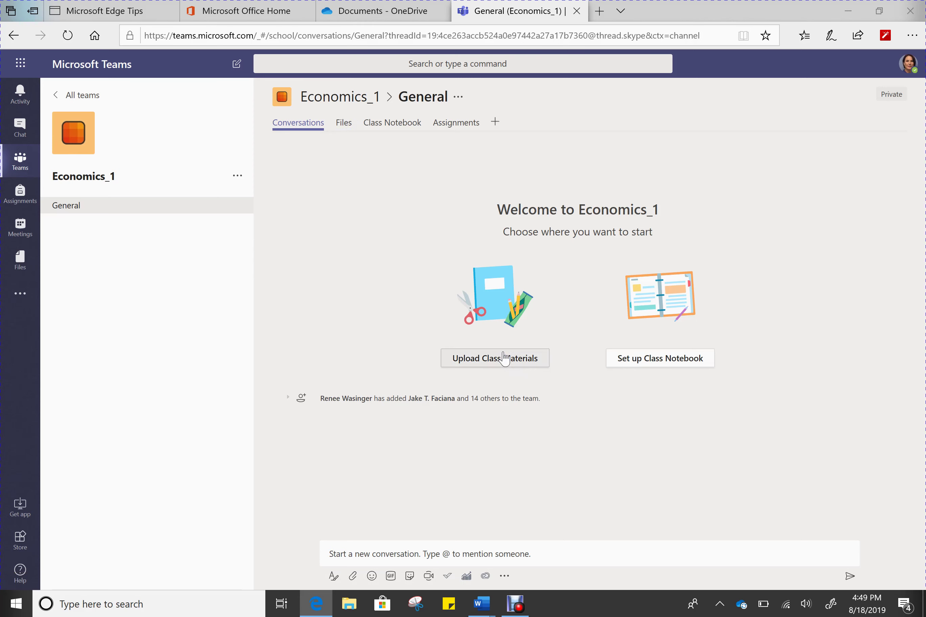
click(342, 127)
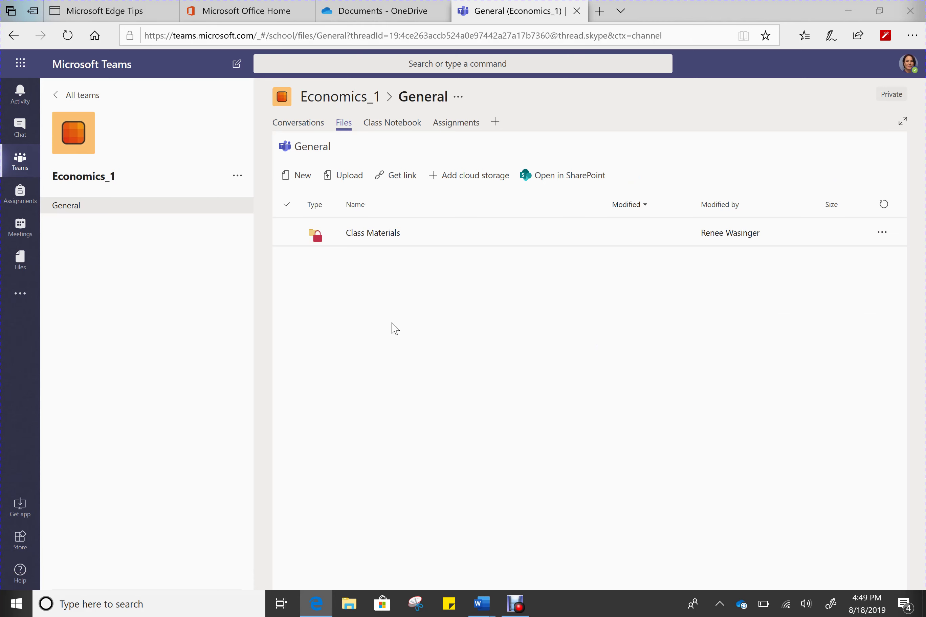
click(361, 242)
Step: Start a file upload to the General channel and browse OneDrive to the inflation lesson folder inside Economics 2018-19
click(346, 178)
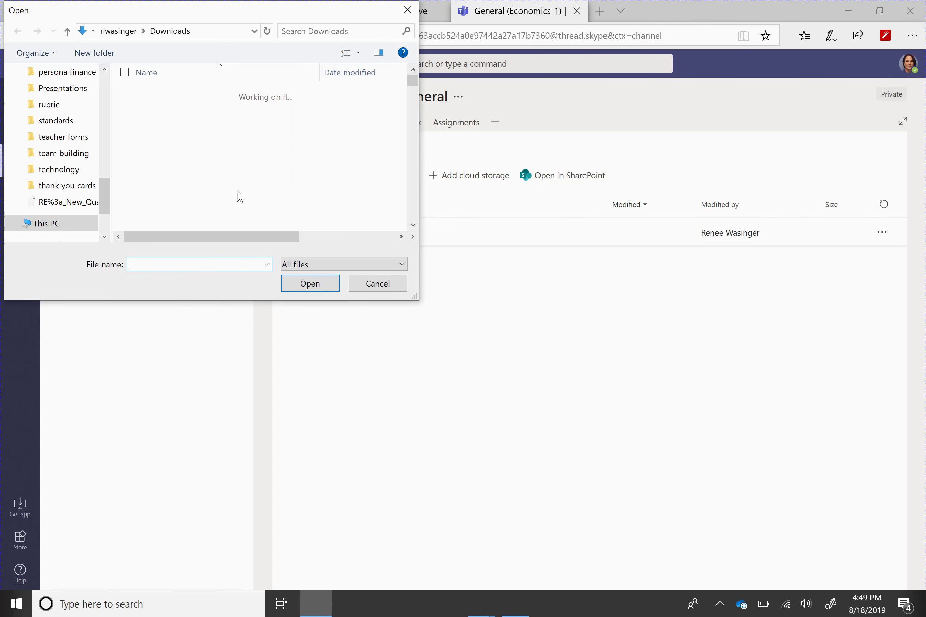
scroll(68, 148, up, 10)
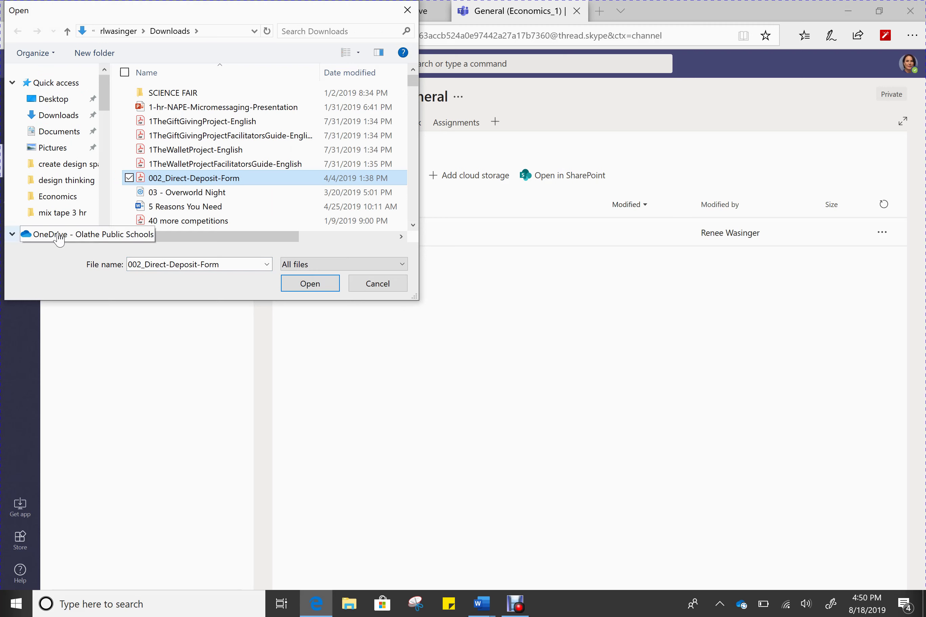
click(59, 234)
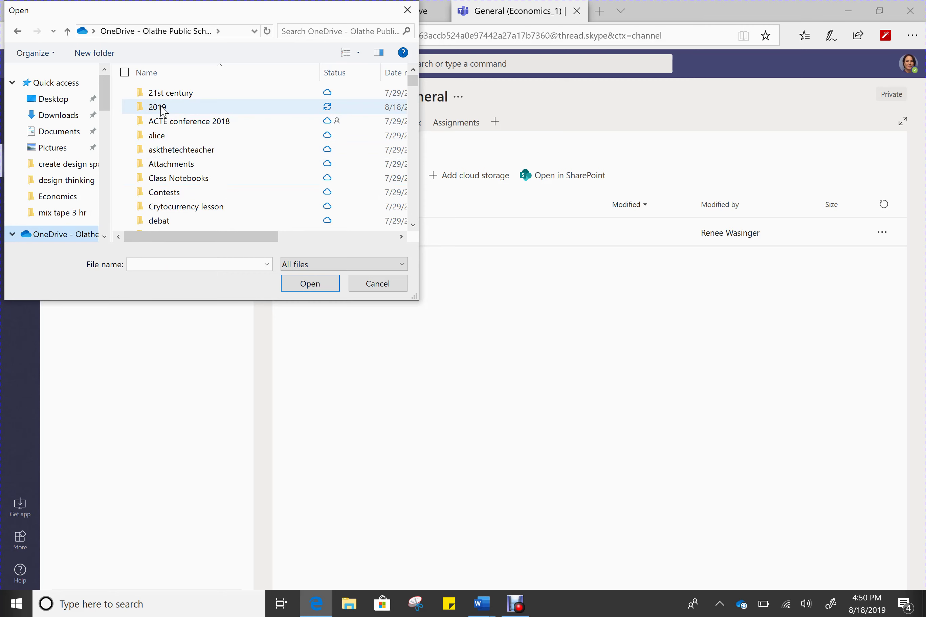
scroll(174, 151, down, 5)
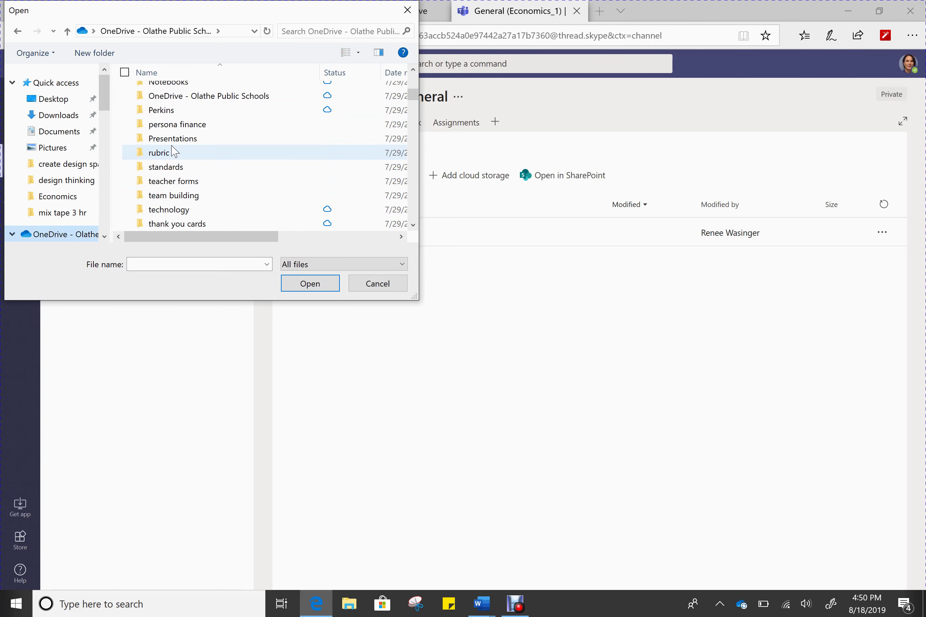
scroll(174, 151, down, 6)
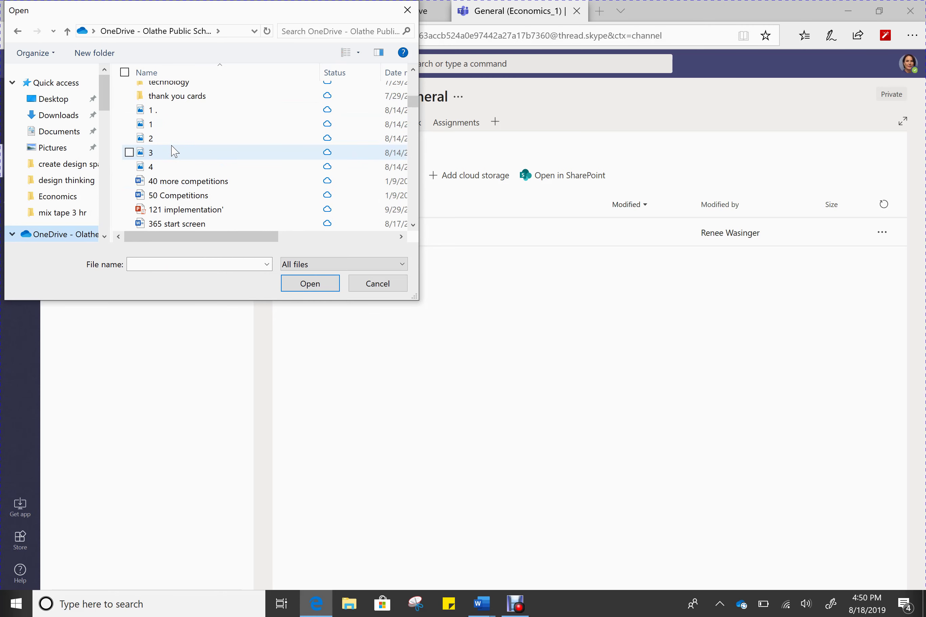
scroll(174, 152, up, 9)
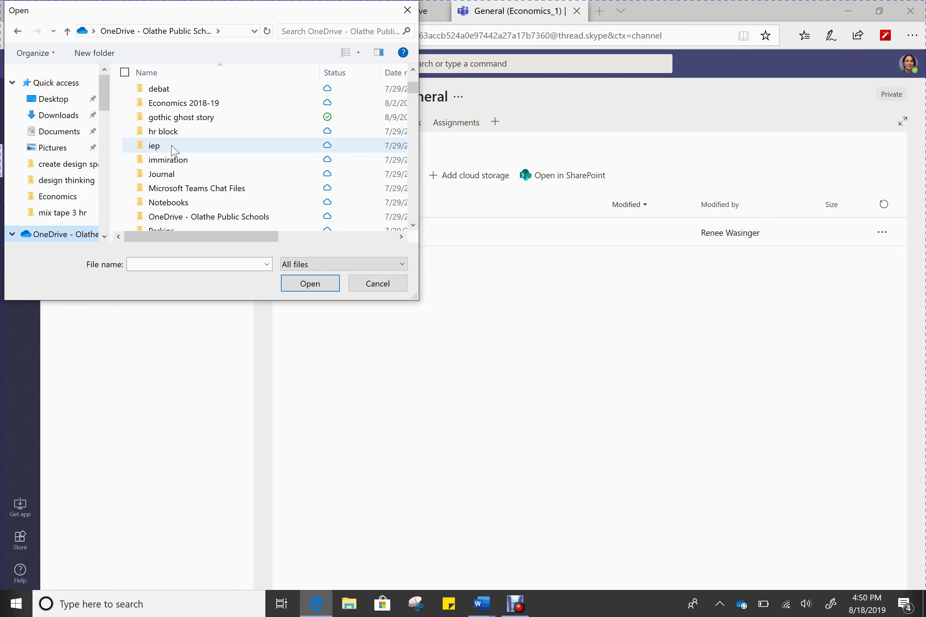
double_click(167, 104)
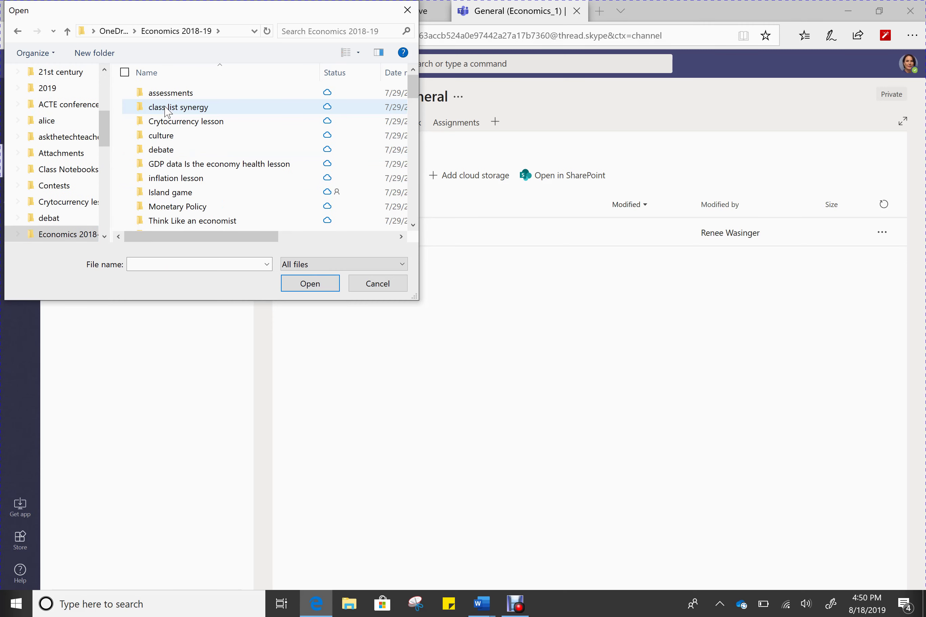
click(194, 182)
double_click(194, 182)
Step: Try to upload the Word and PDF versions of 1380_A FD Activity 1 Analyzing CPI Data together
click(191, 108)
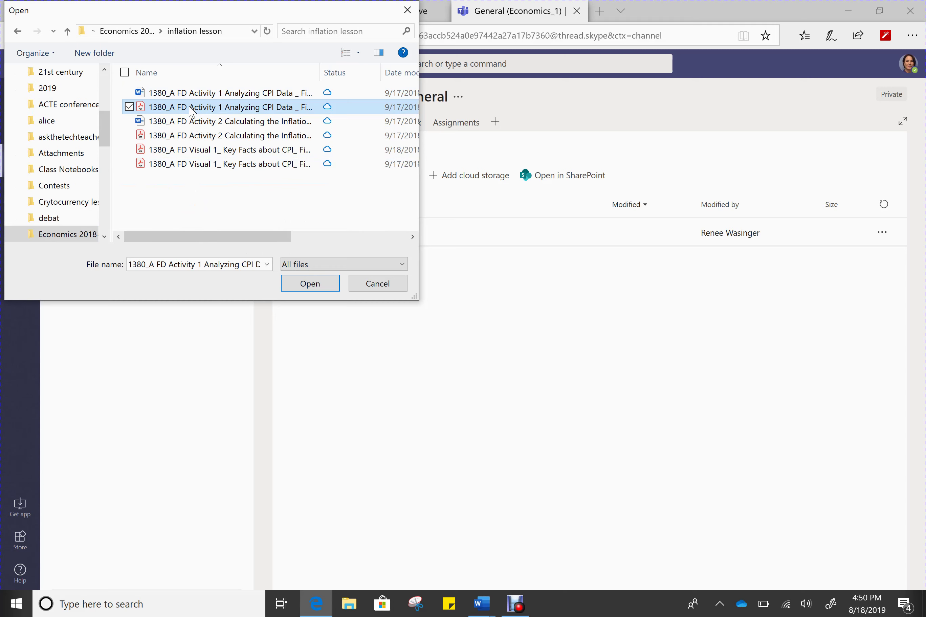
click(129, 93)
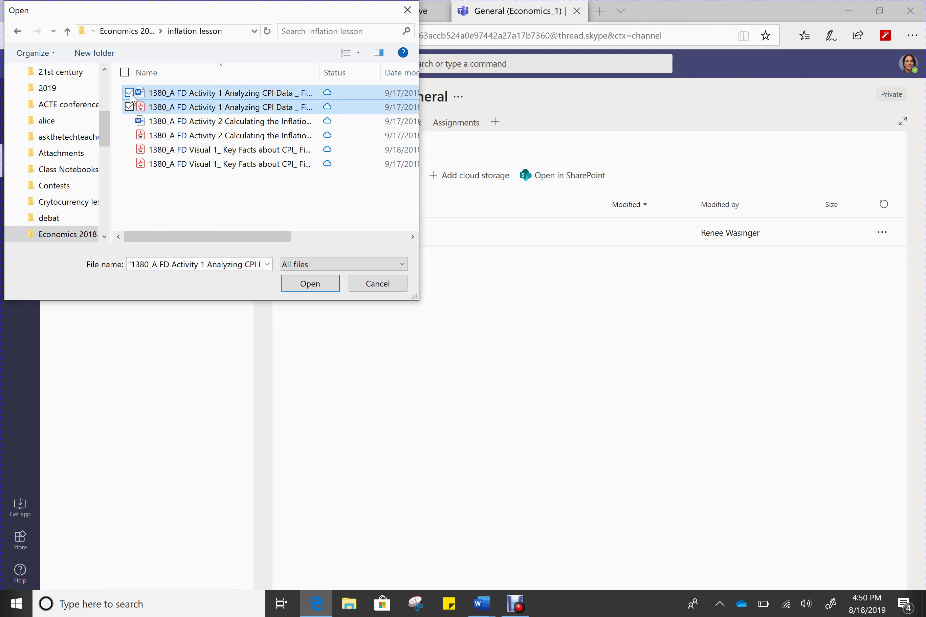
click(311, 286)
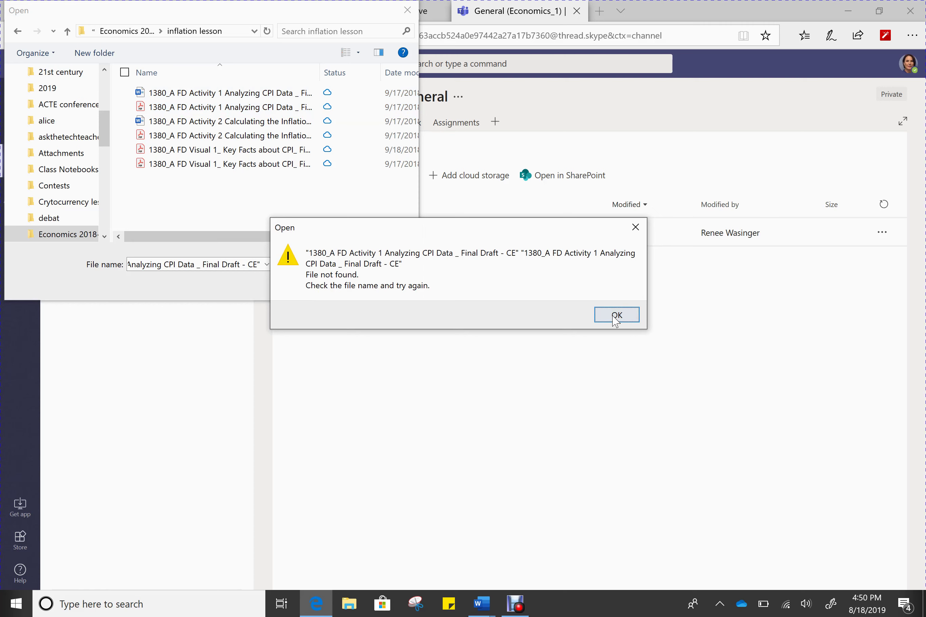
click(615, 315)
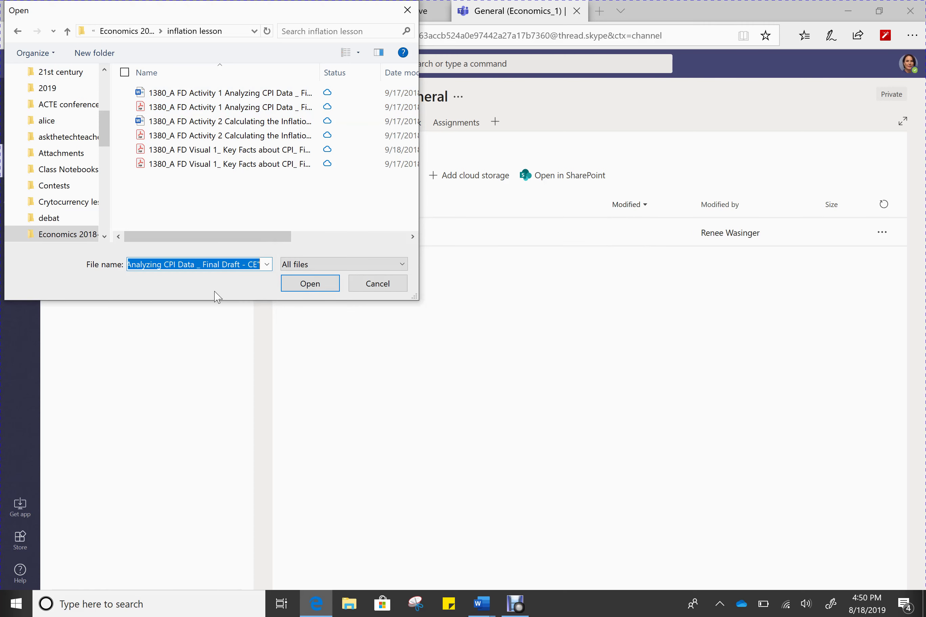
click(309, 283)
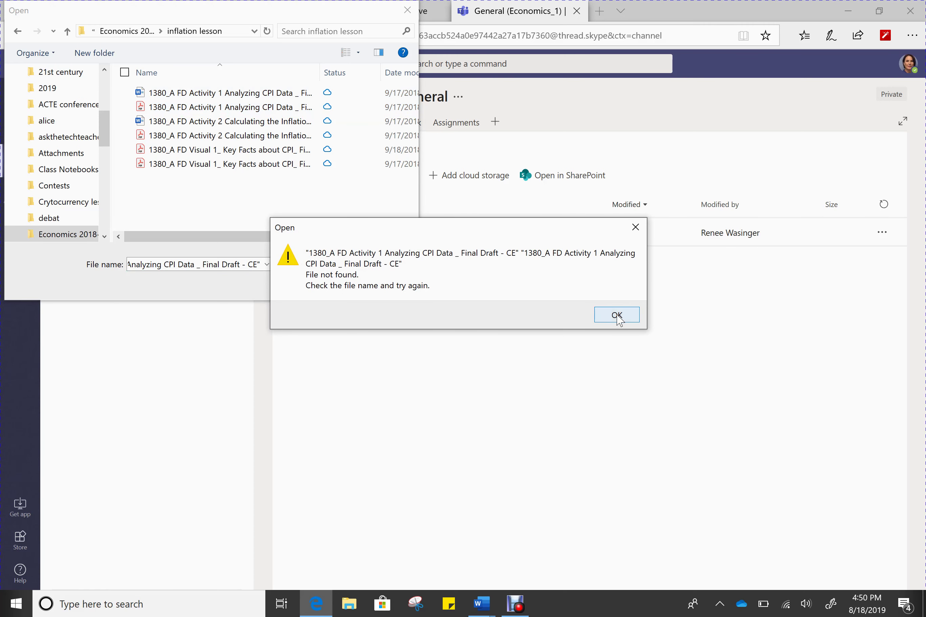
click(616, 315)
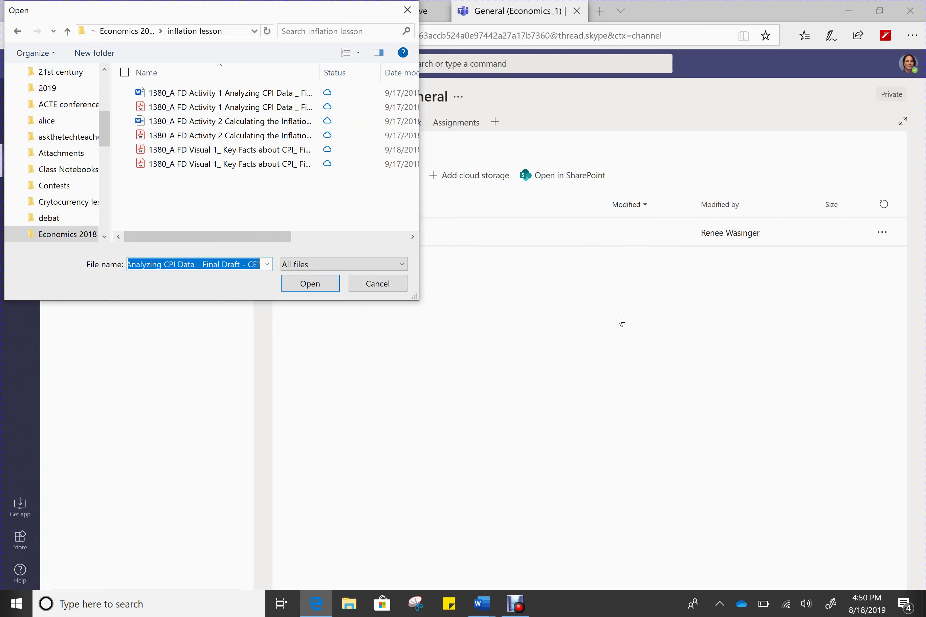
Step: Upload only the Word version of 1380_A FD Activity 1 Analyzing CPI Data, preview it in Teams and close the preview
click(130, 94)
click(312, 284)
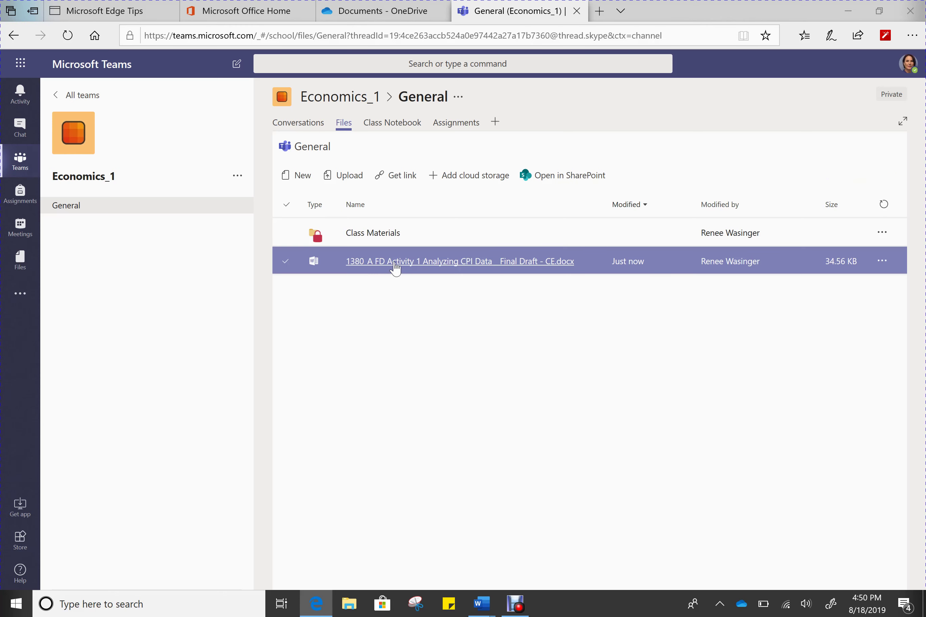
click(394, 262)
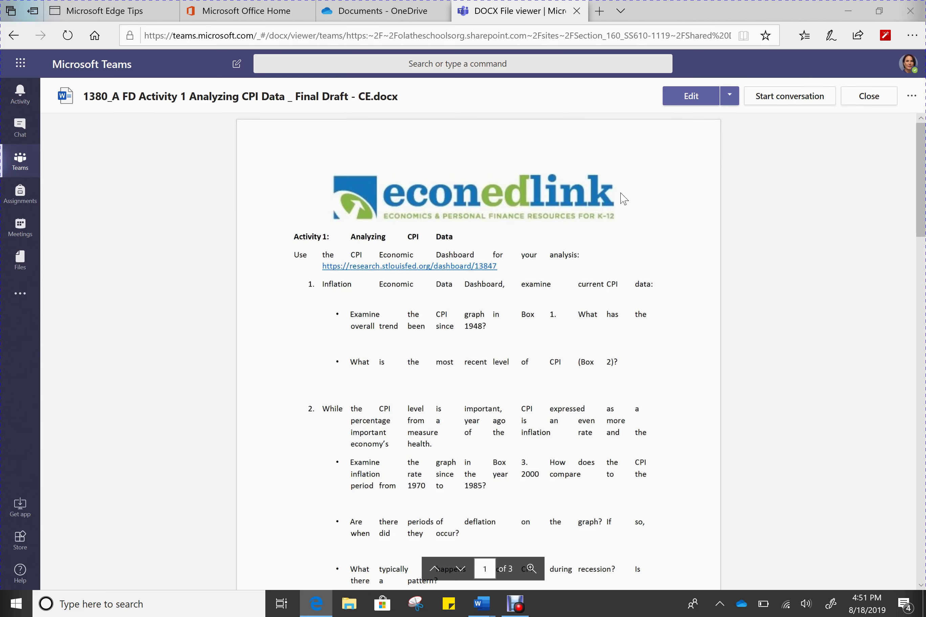
click(867, 99)
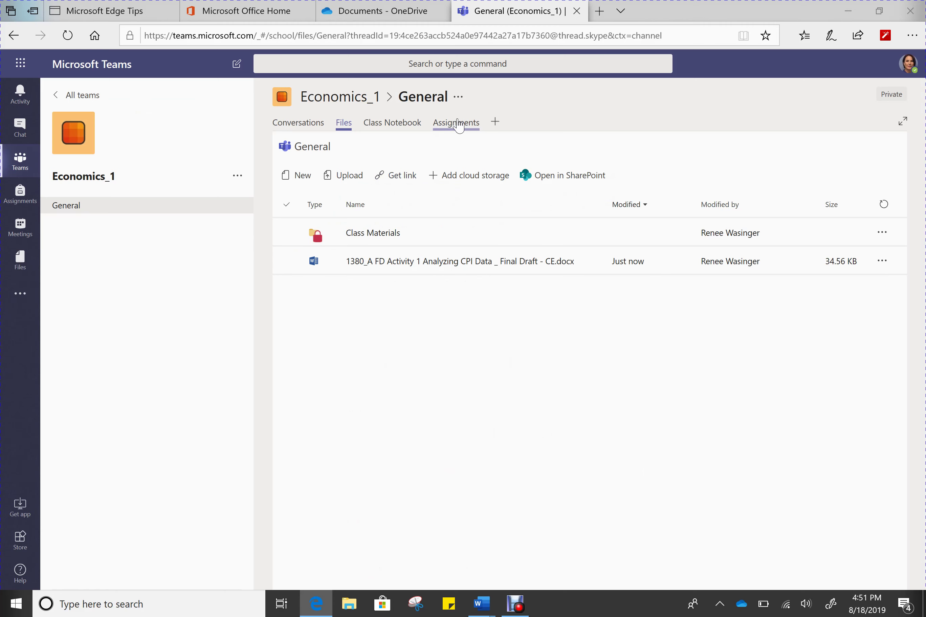
click(398, 234)
Step: Add a channel named "Foundation of Economics 2 weeks" to Economics_1, automatically shown in everyone's channel list
click(237, 176)
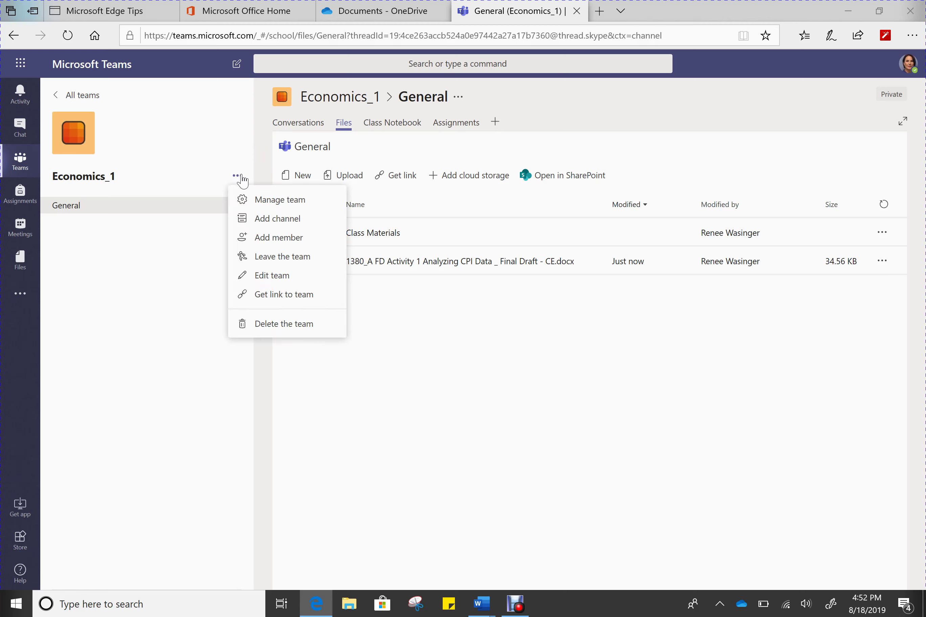
click(267, 221)
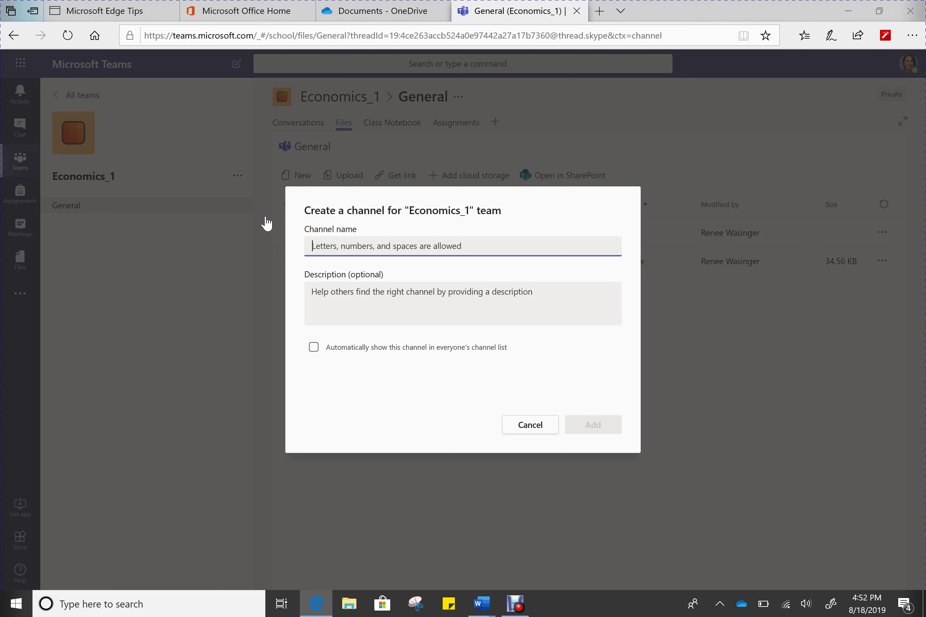
text(F)
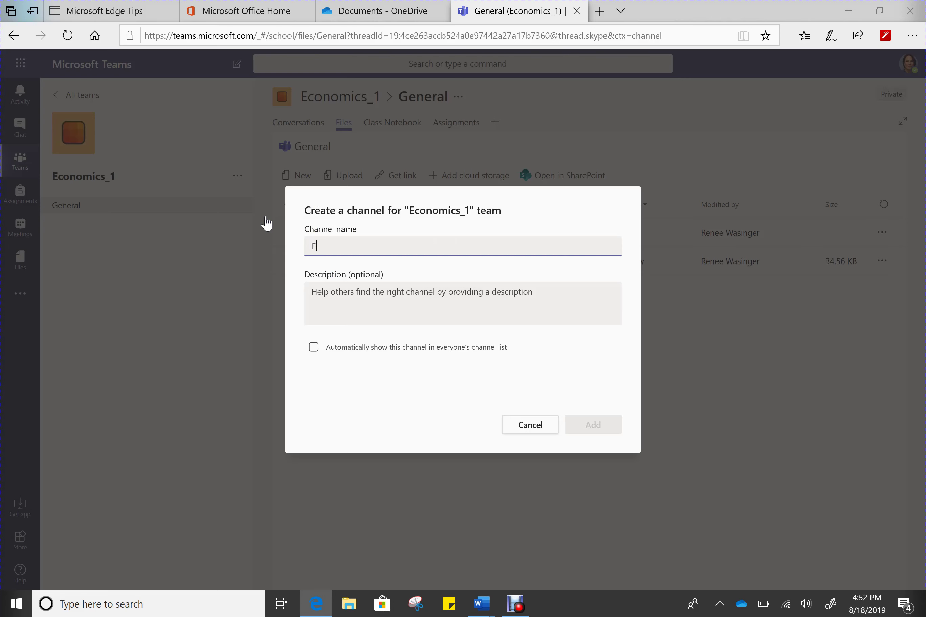
text(oundation)
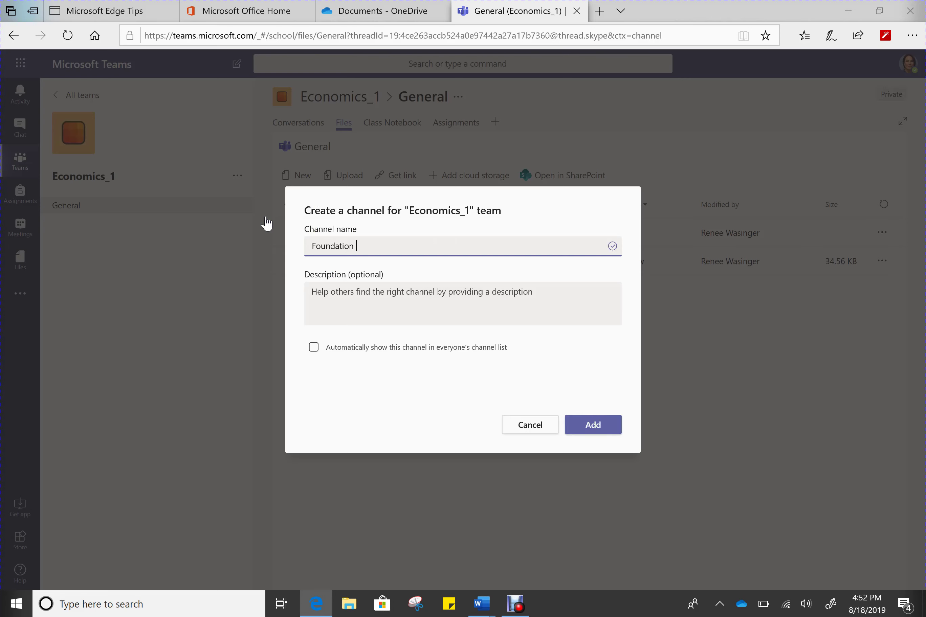
text( of Economics 2 weeks)
click(314, 351)
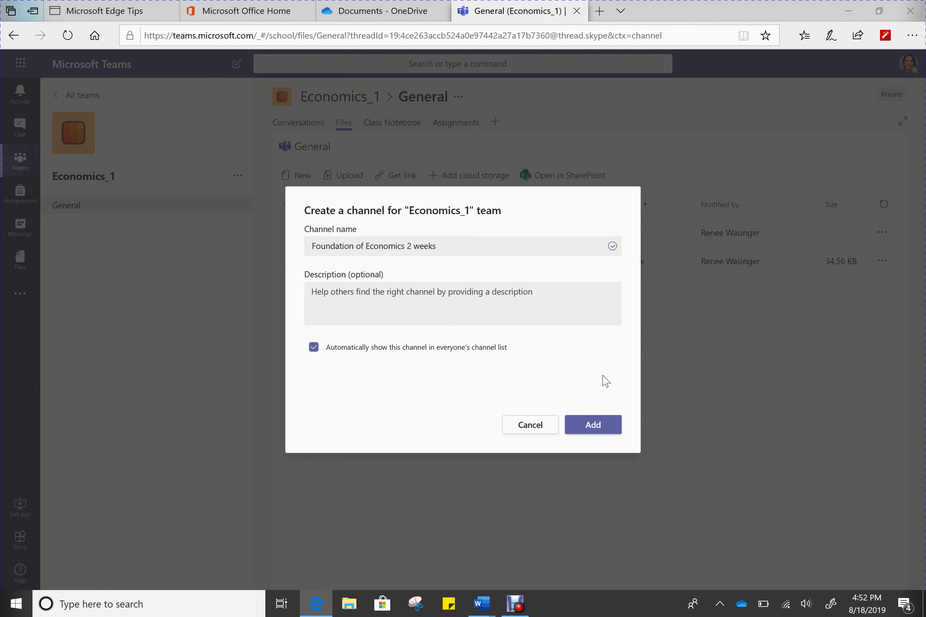
click(604, 428)
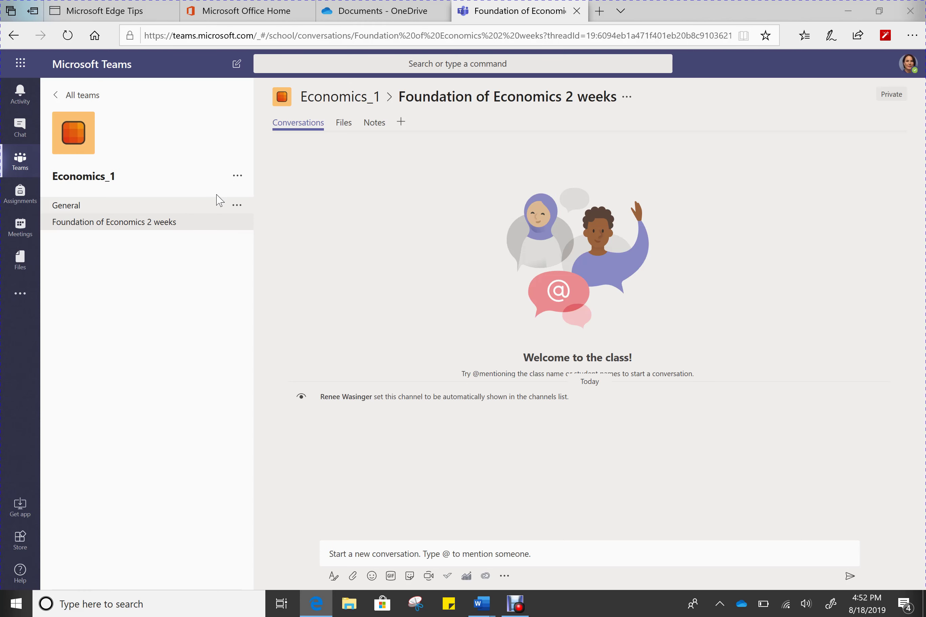
Step: Add a channel named "Economics Systems 3 weeks" to Economics_1, automatically shown in everyone's channel list
click(238, 176)
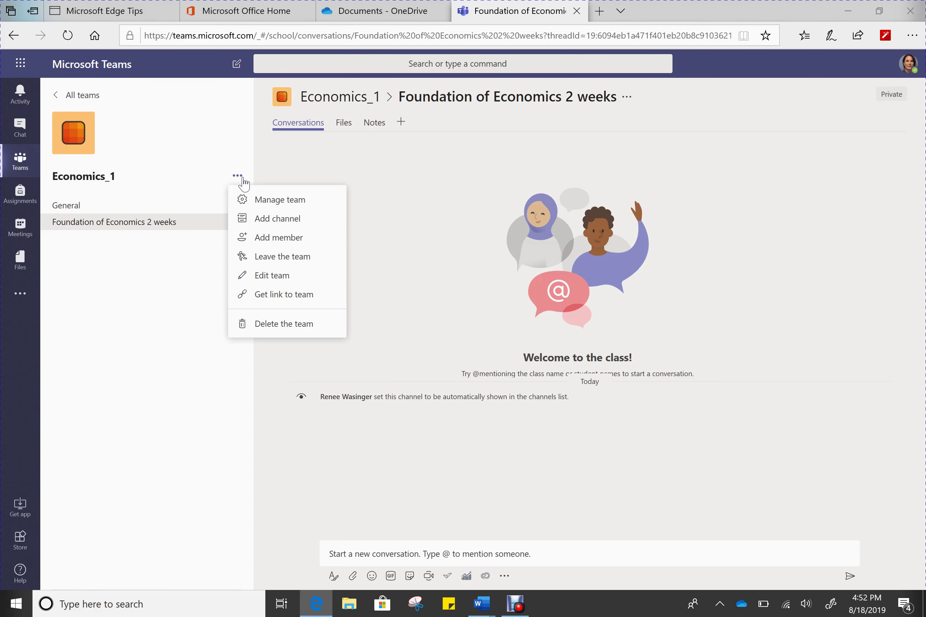
click(268, 223)
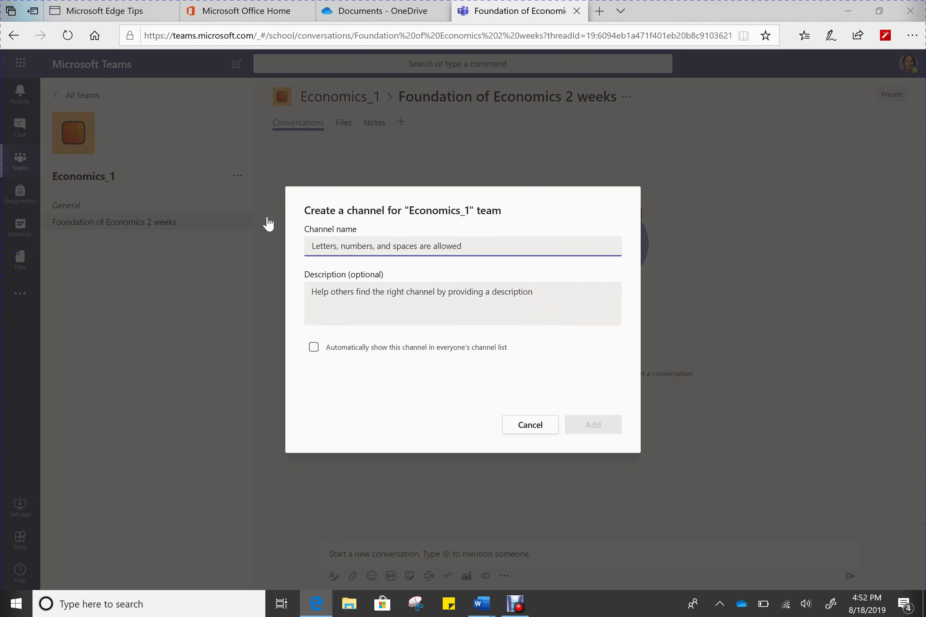
text(Economic)
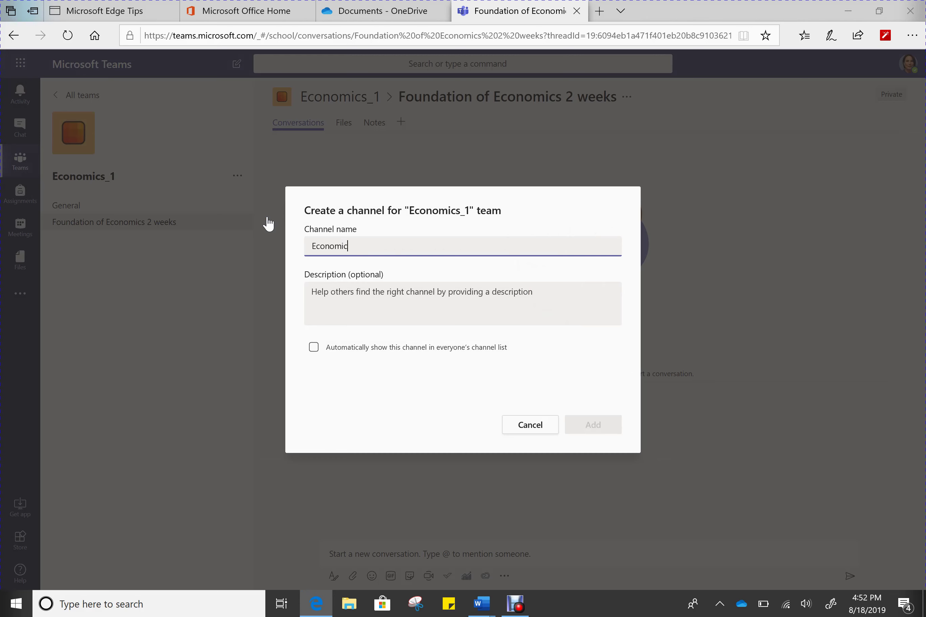
text(s Systems)
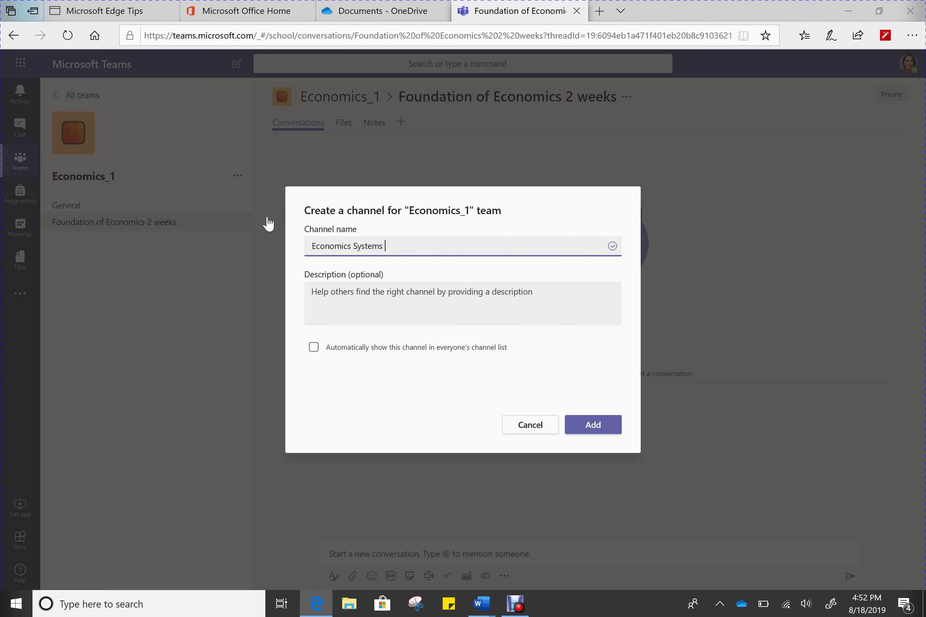
text( 3 weeks)
click(315, 348)
click(602, 428)
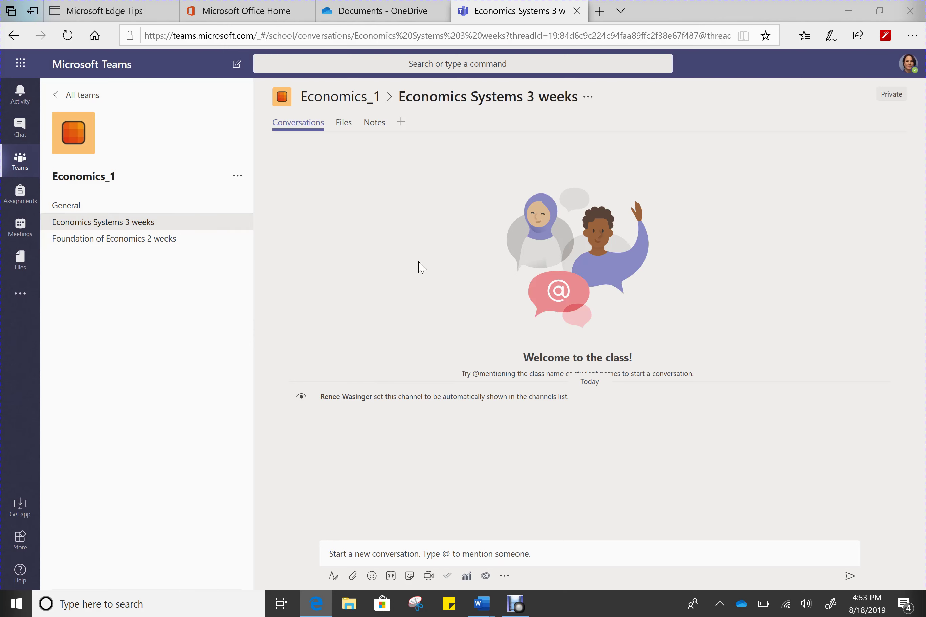
Step: Check the files area of the Economics Systems 3 weeks channel, dismiss the OneDrive notification, and return to the channel's conversations
click(341, 127)
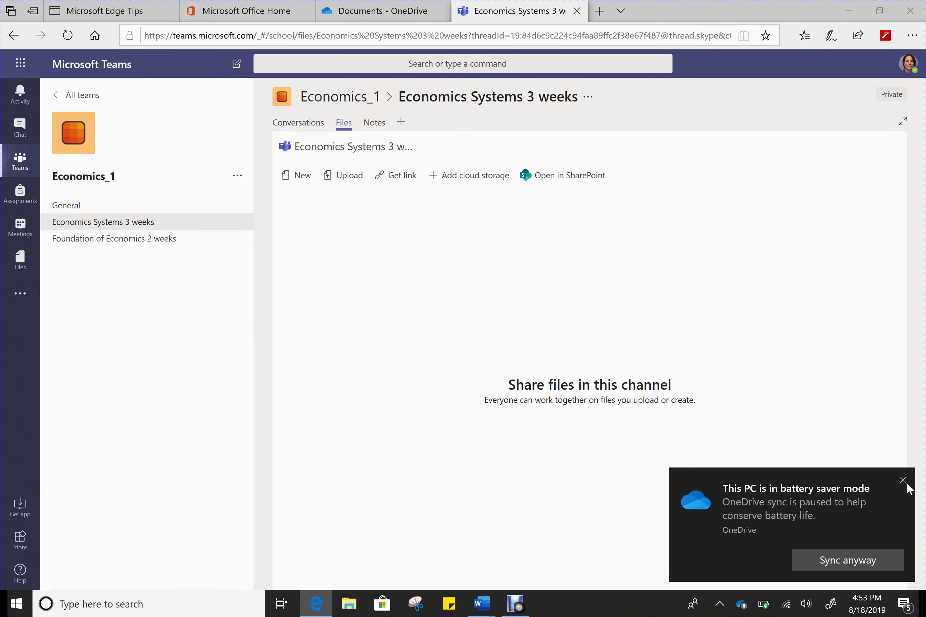
click(903, 482)
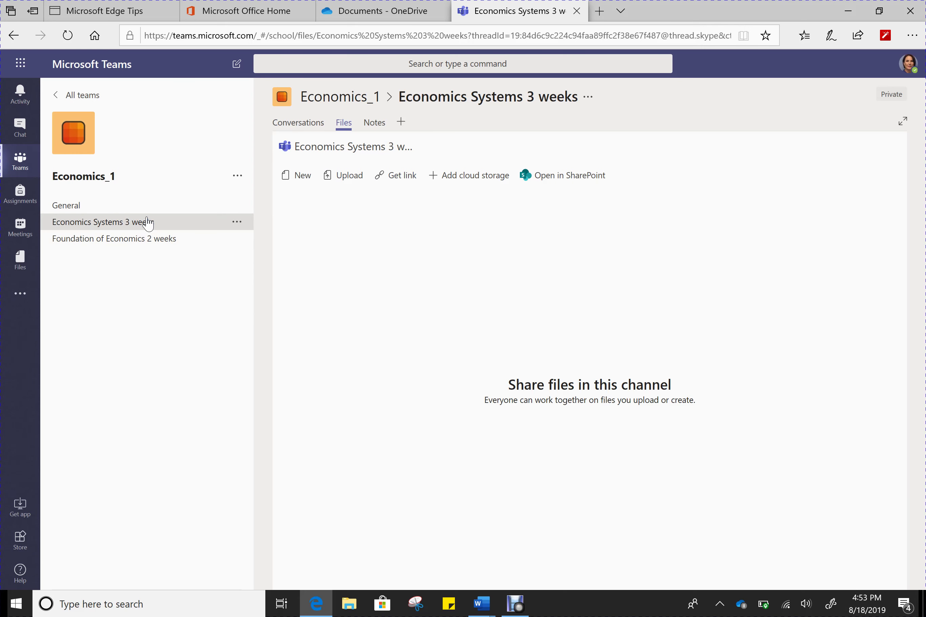
click(128, 230)
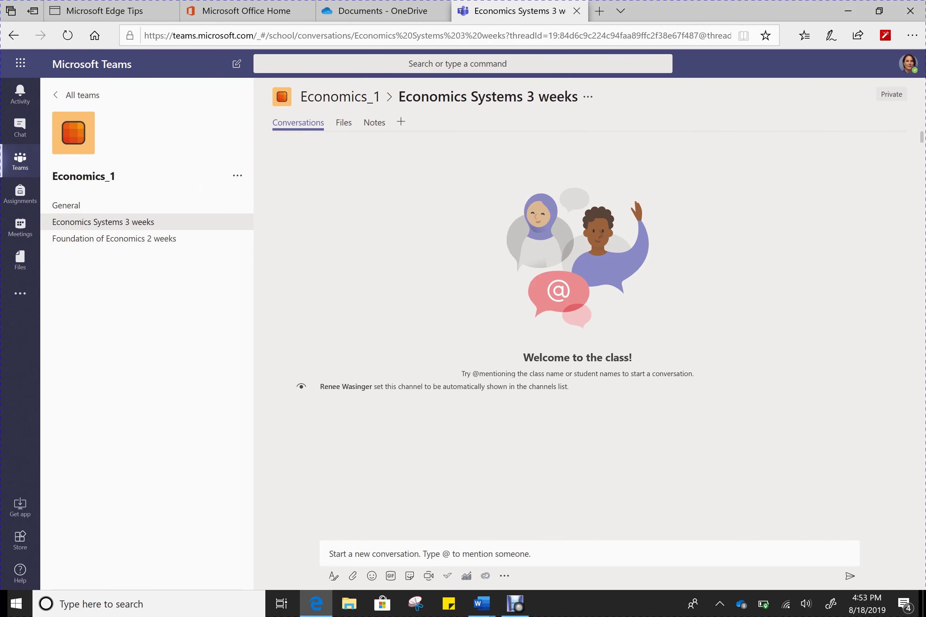
Step: Open the assignments area of the General channel in Economics_1 and check the options for creating an assignment
click(329, 554)
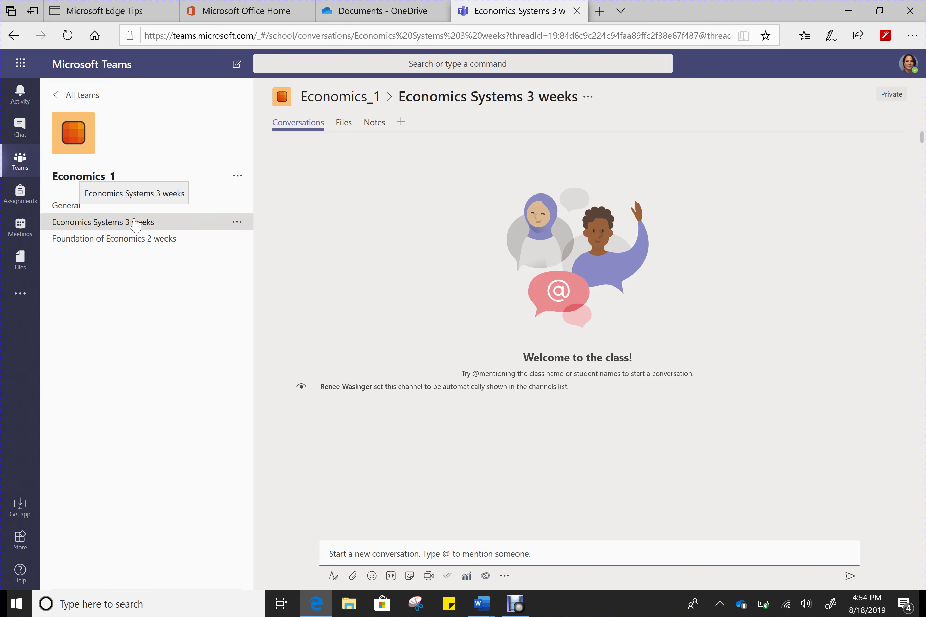
click(79, 207)
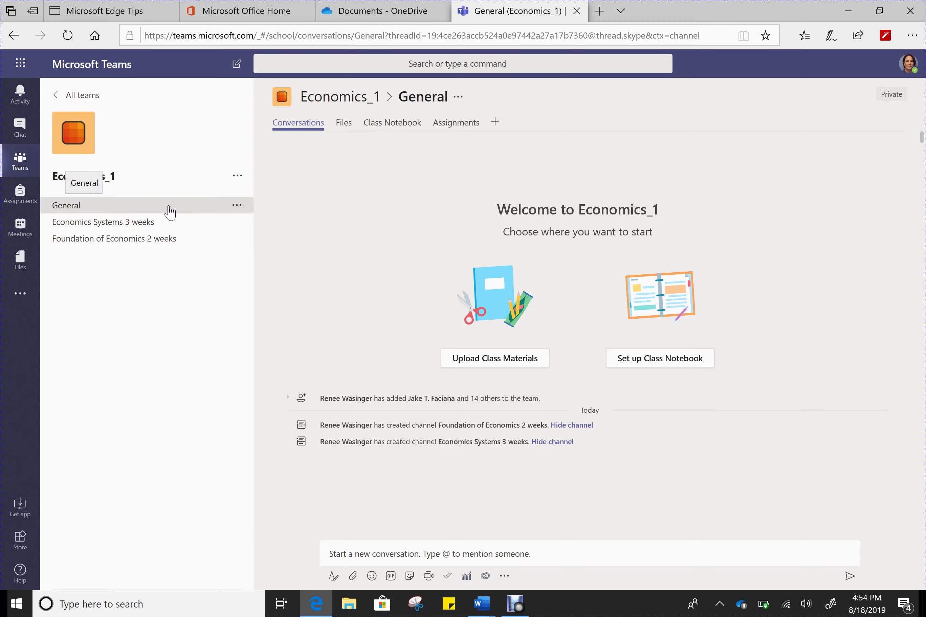
click(458, 128)
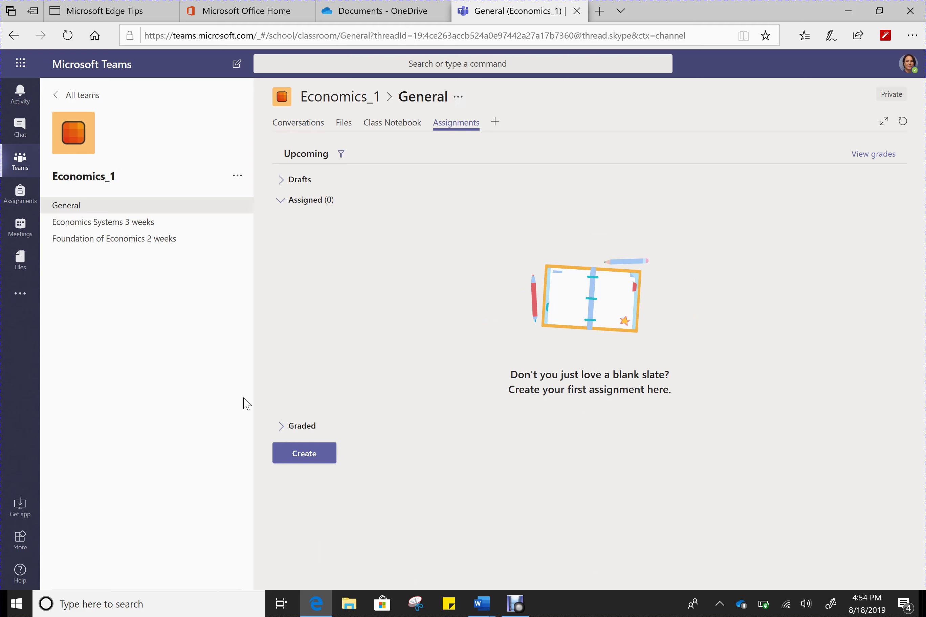
click(317, 462)
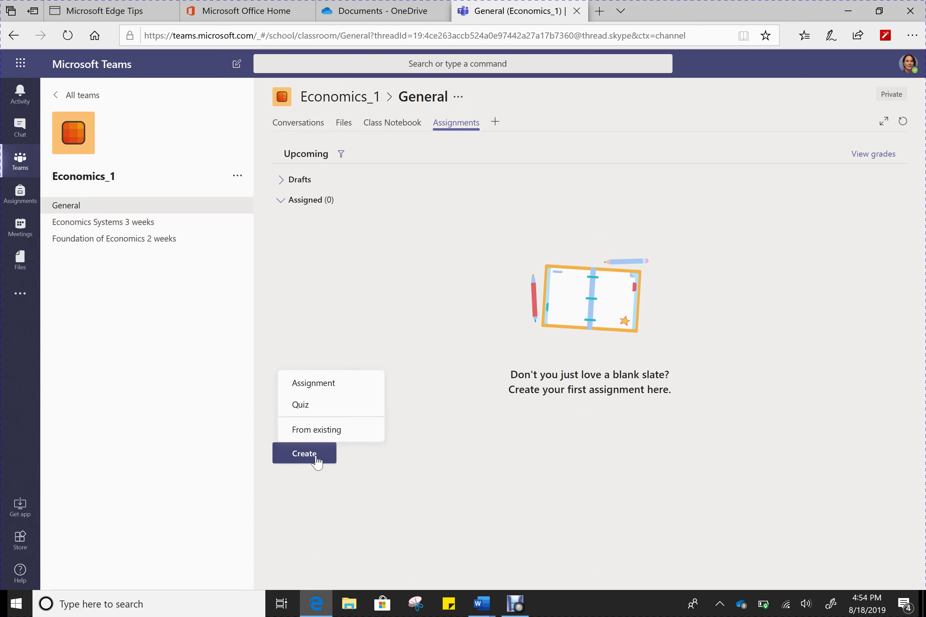
Step: Open the Economics - Template team and look over the assignment posts in its General channel
click(76, 95)
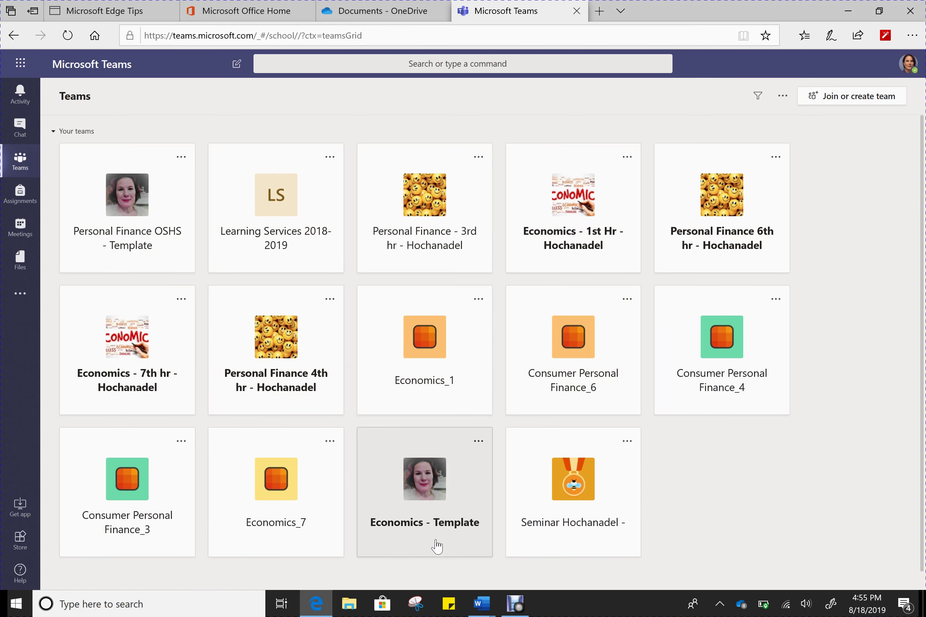
click(405, 528)
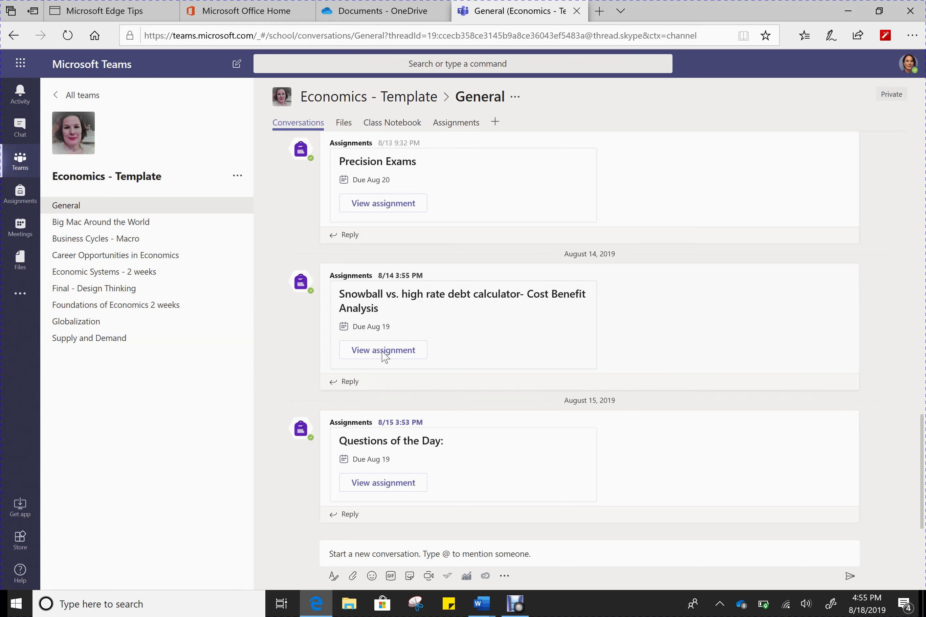
scroll(383, 356, up, 3)
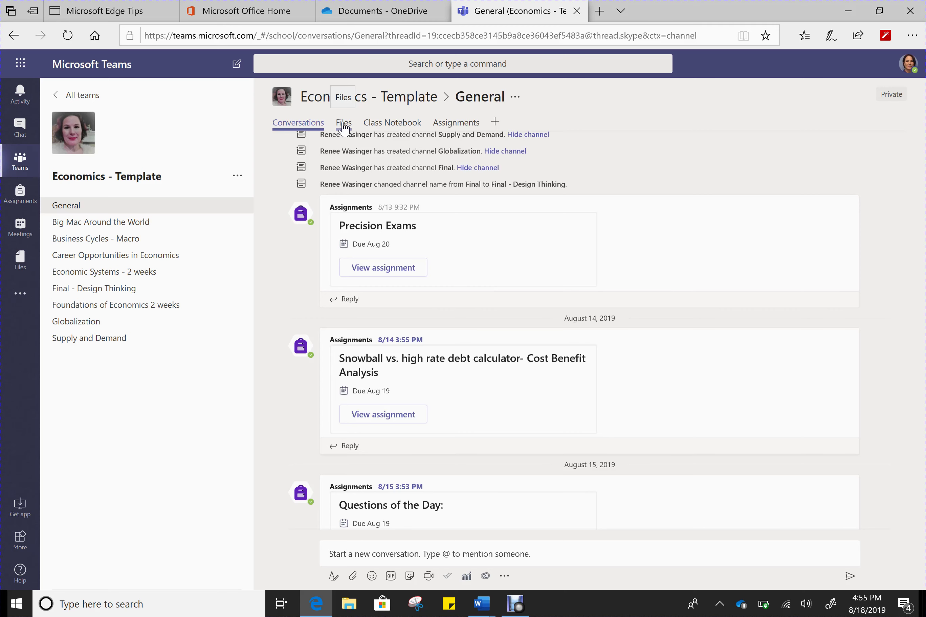
key(ctrl+a)
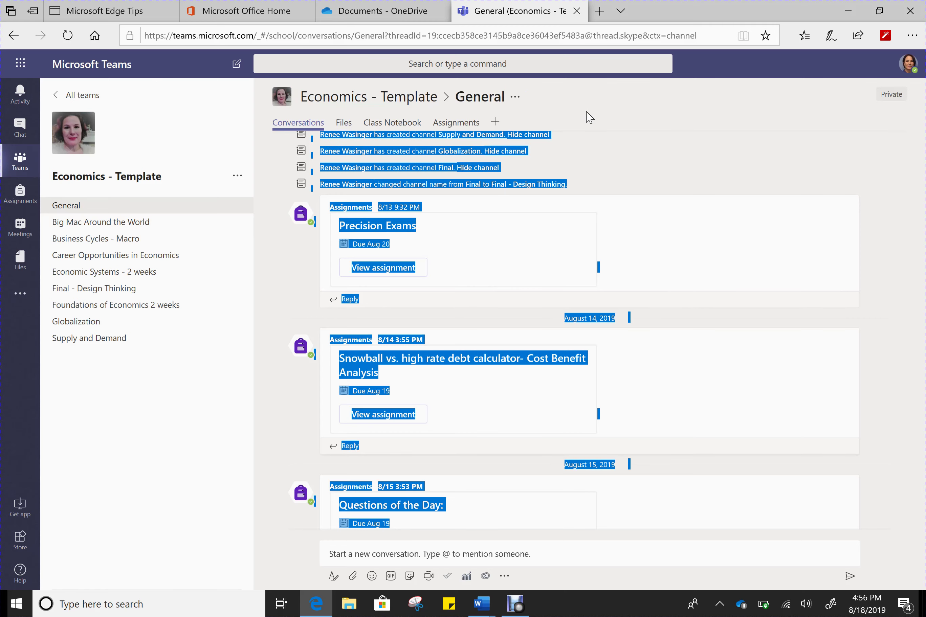
click(438, 151)
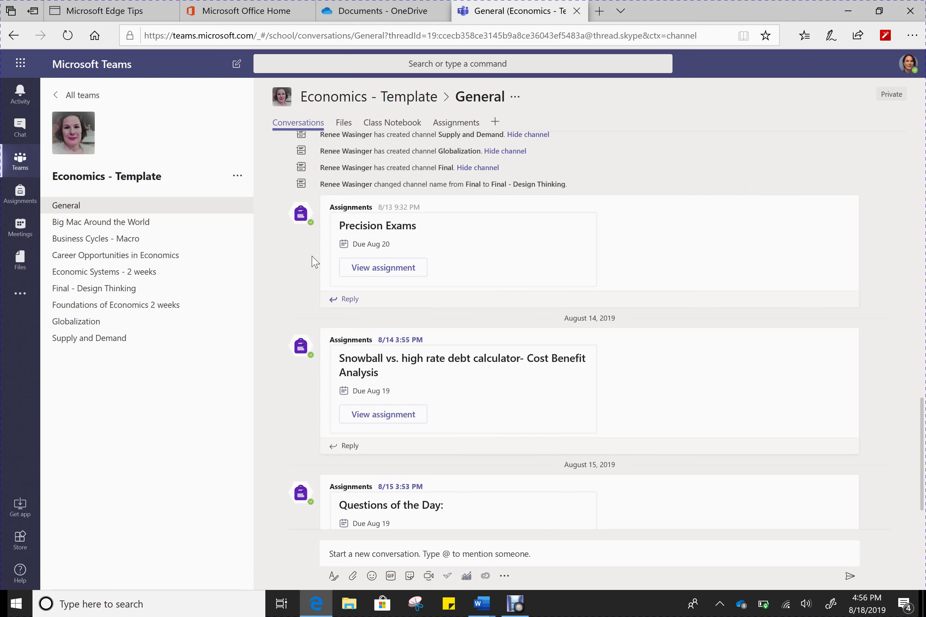
Step: Leave the template team and return to the General channel of Economics_1
click(60, 99)
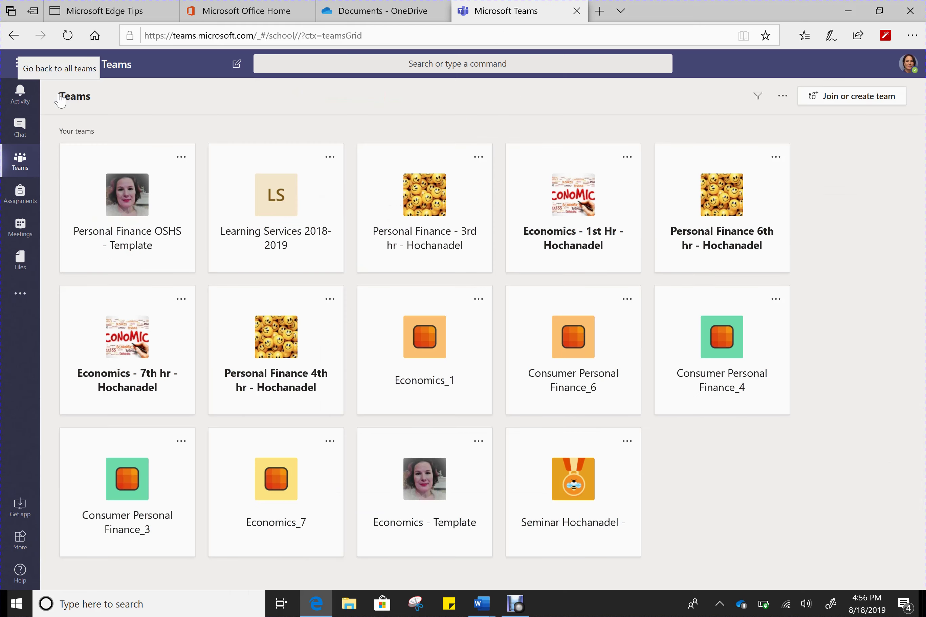
click(436, 366)
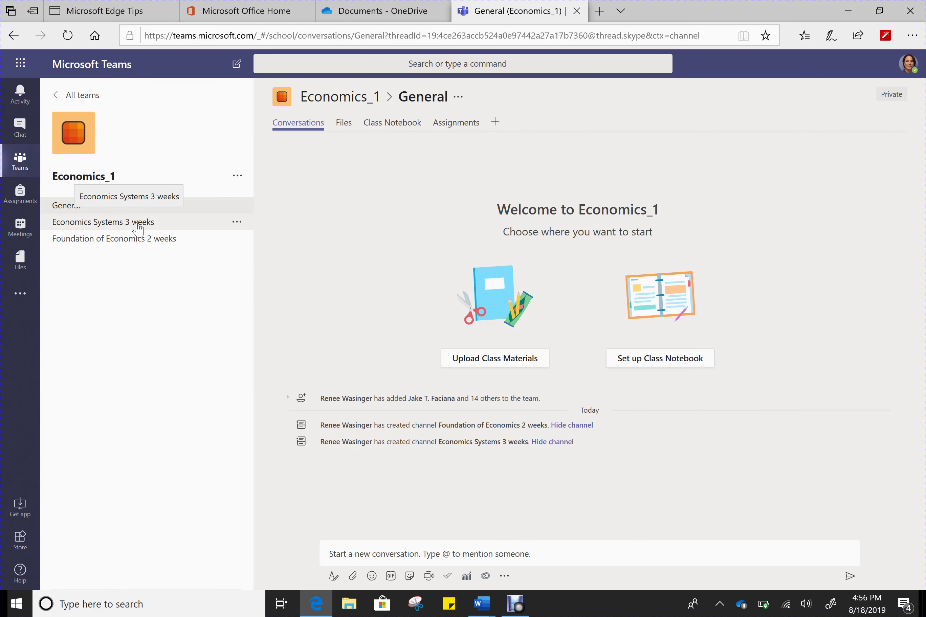
click(153, 241)
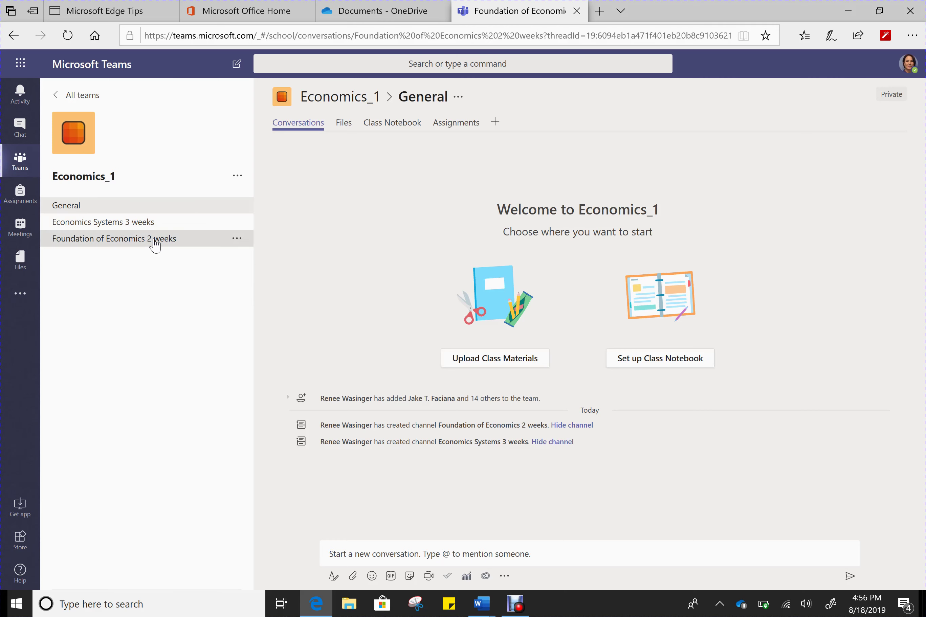
click(110, 207)
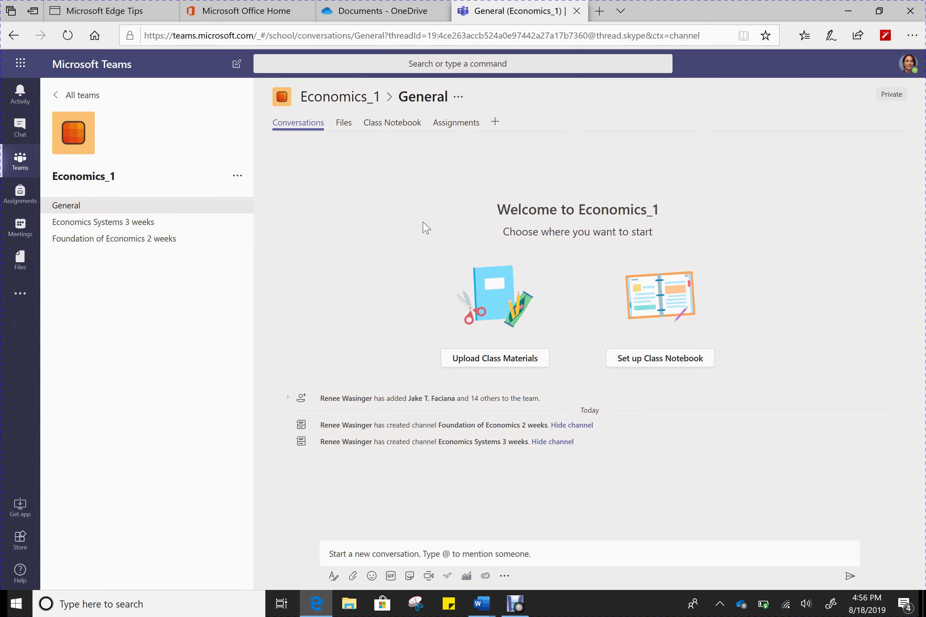
Step: Create an assignment from an existing one, reusing Comparative Economic Systems from the Economics - Template class
click(455, 124)
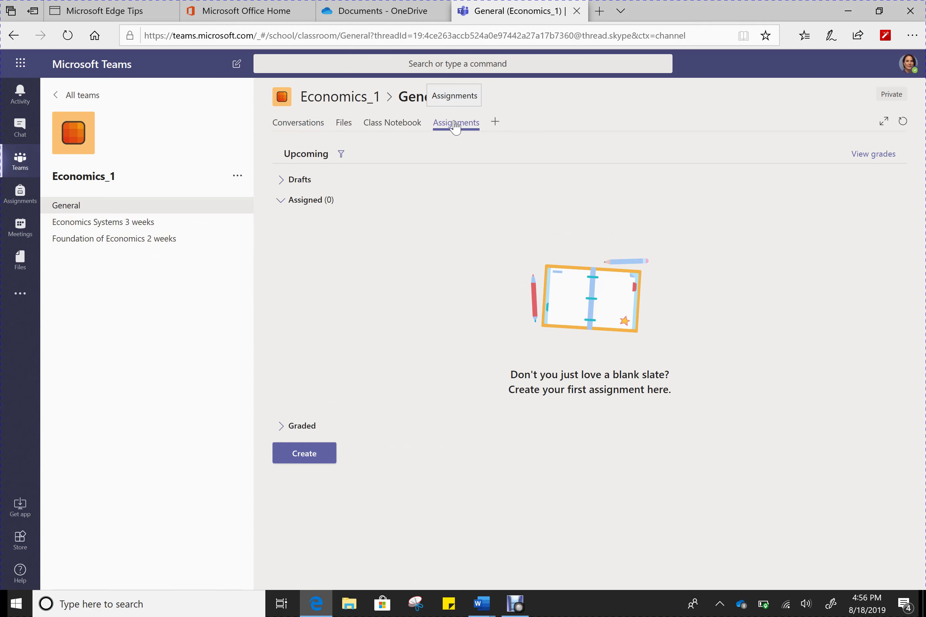
click(319, 456)
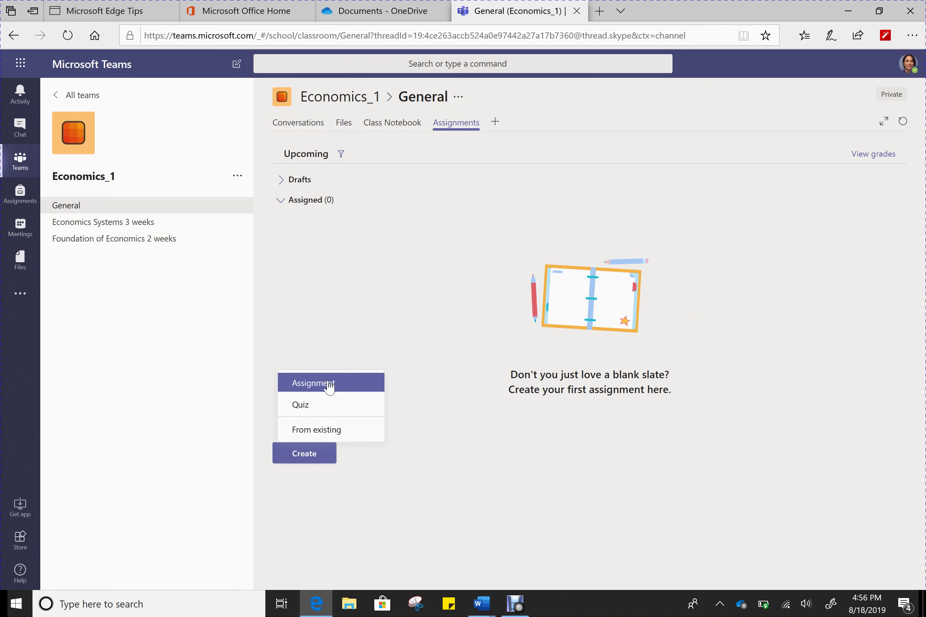
click(314, 430)
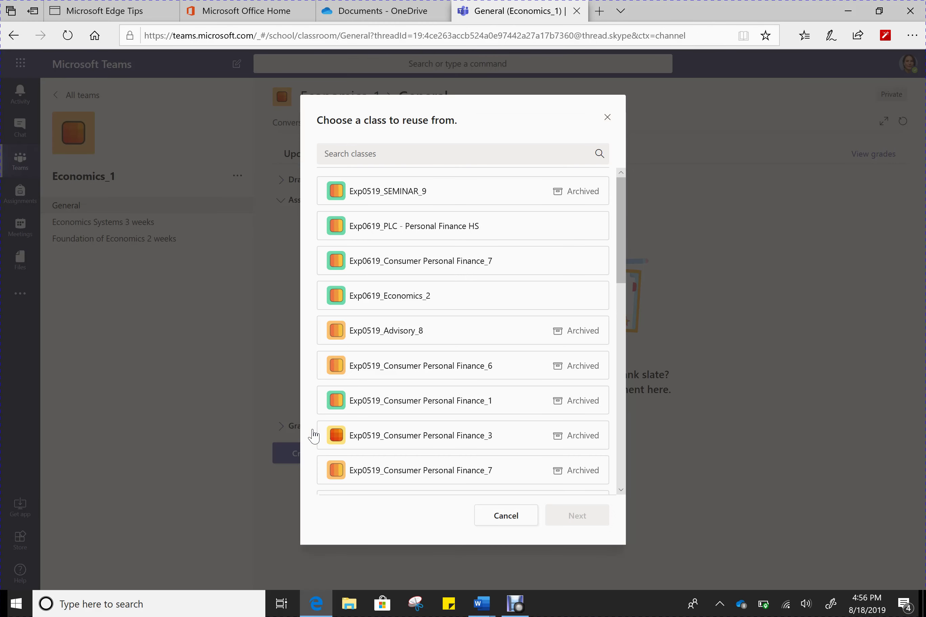
click(425, 334)
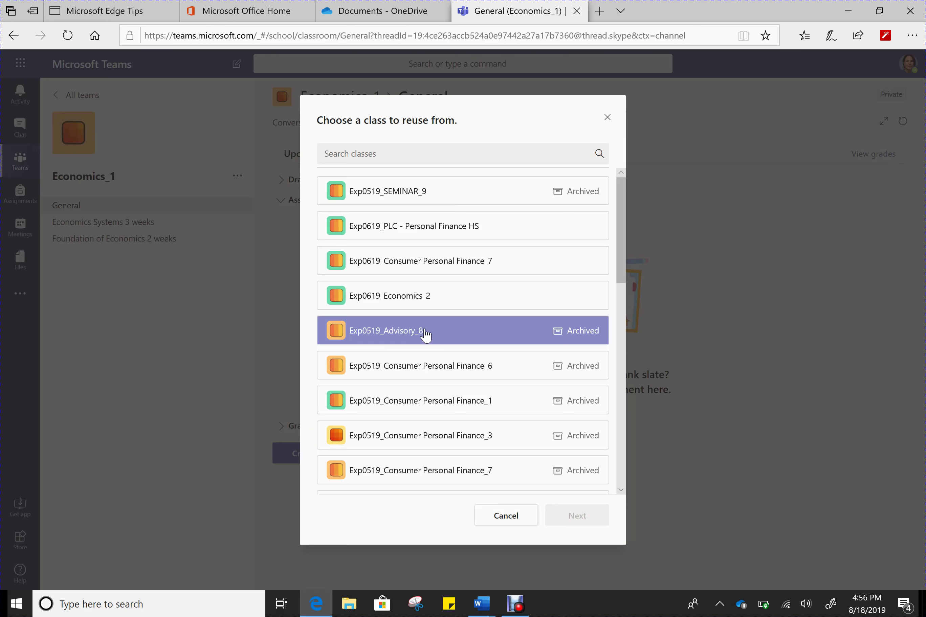
scroll(426, 334, down, 10)
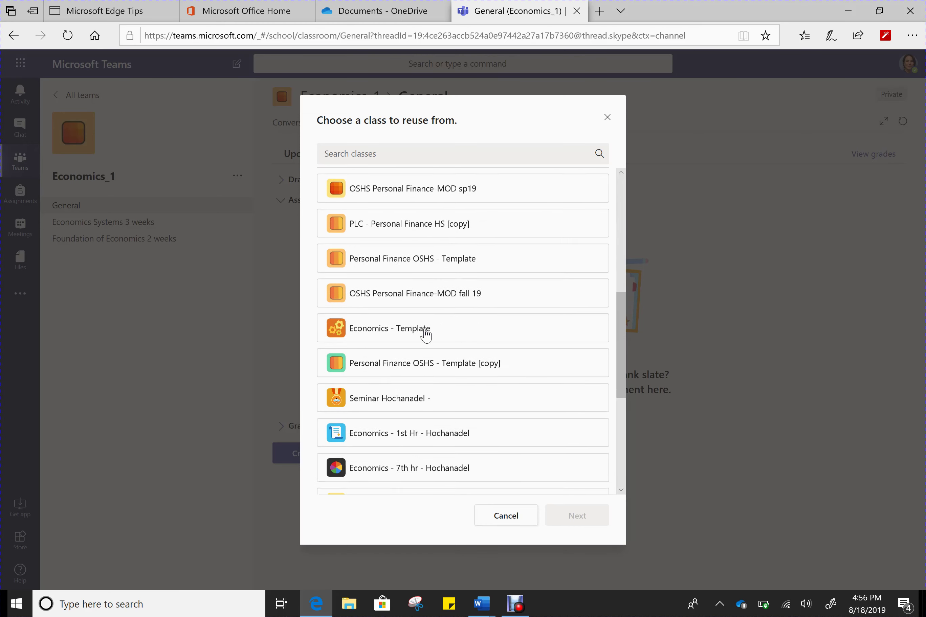
scroll(425, 334, down, 2)
click(384, 266)
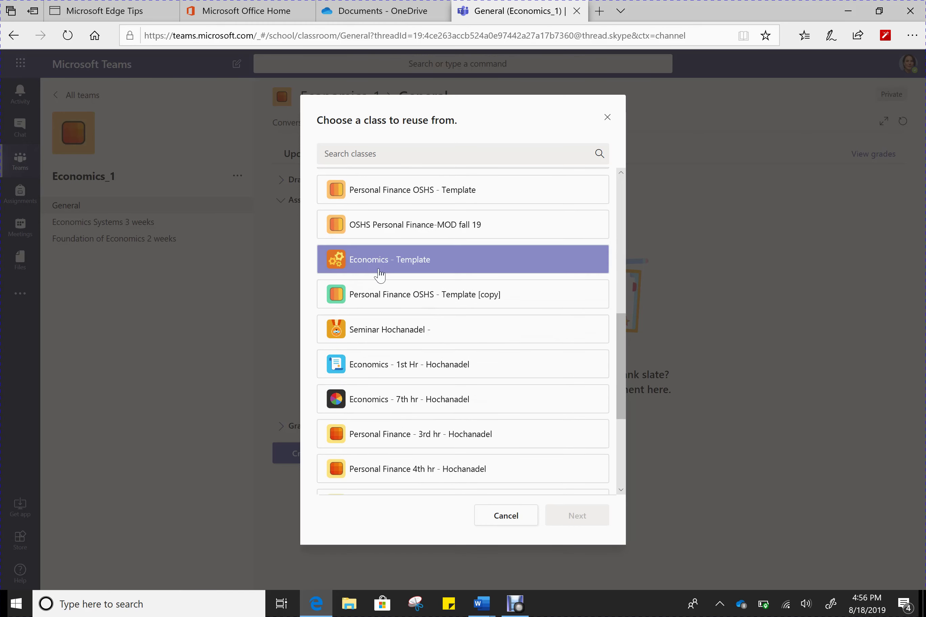
click(399, 266)
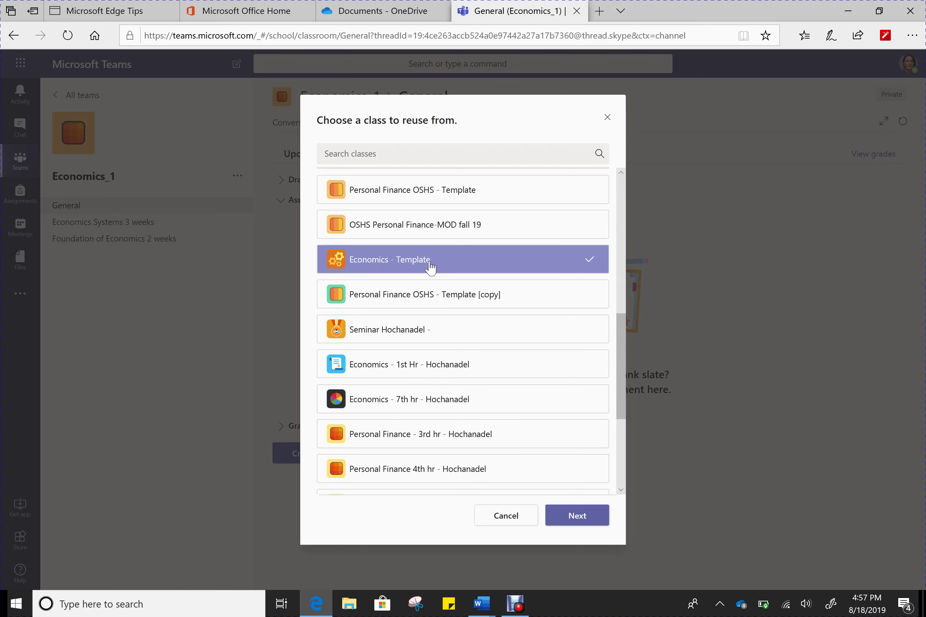
click(577, 517)
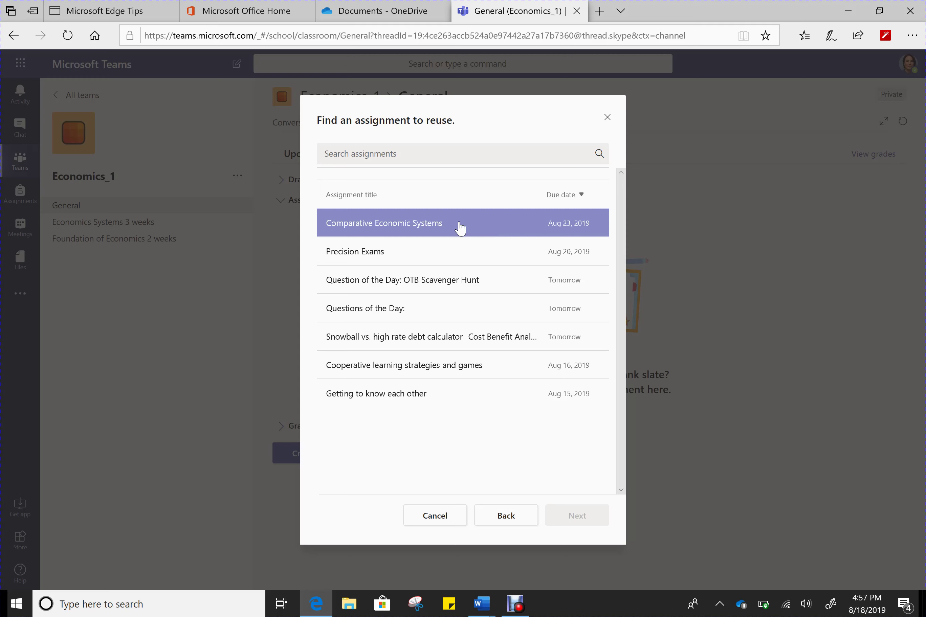
click(404, 225)
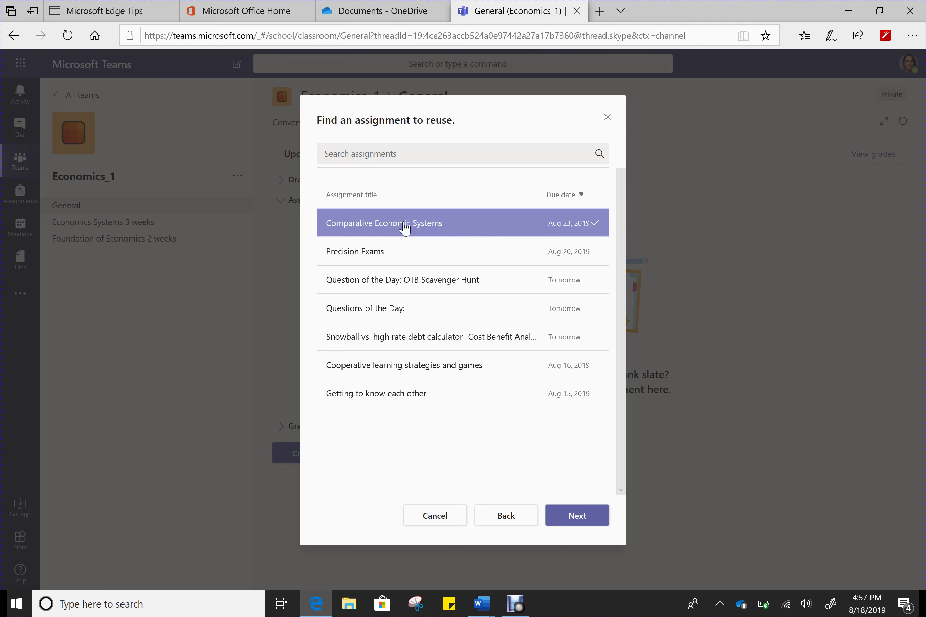
click(586, 517)
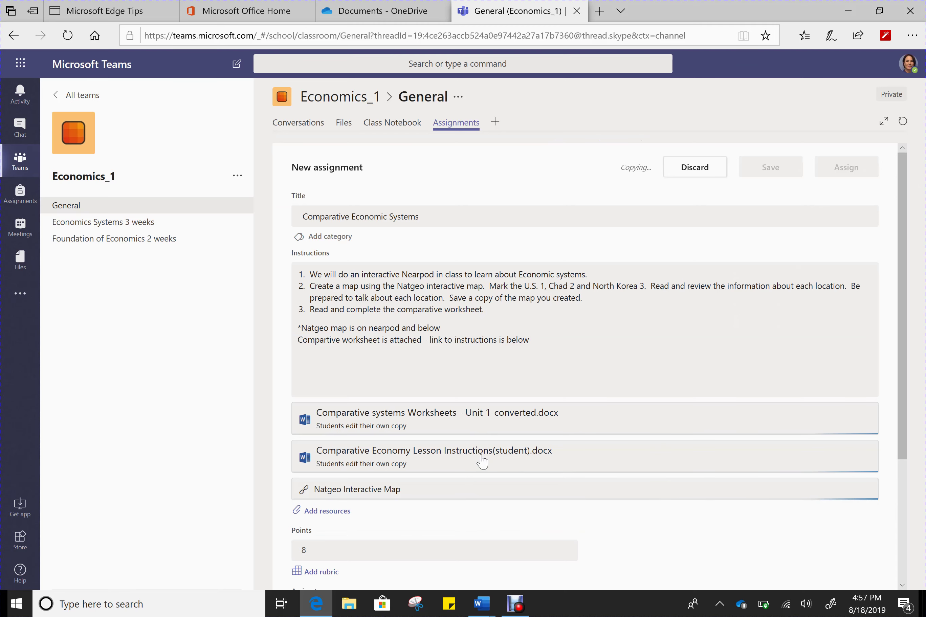
Step: Review the reused assignment's instructions, attached resources, points, assignees and due date
scroll(466, 503, down, 4)
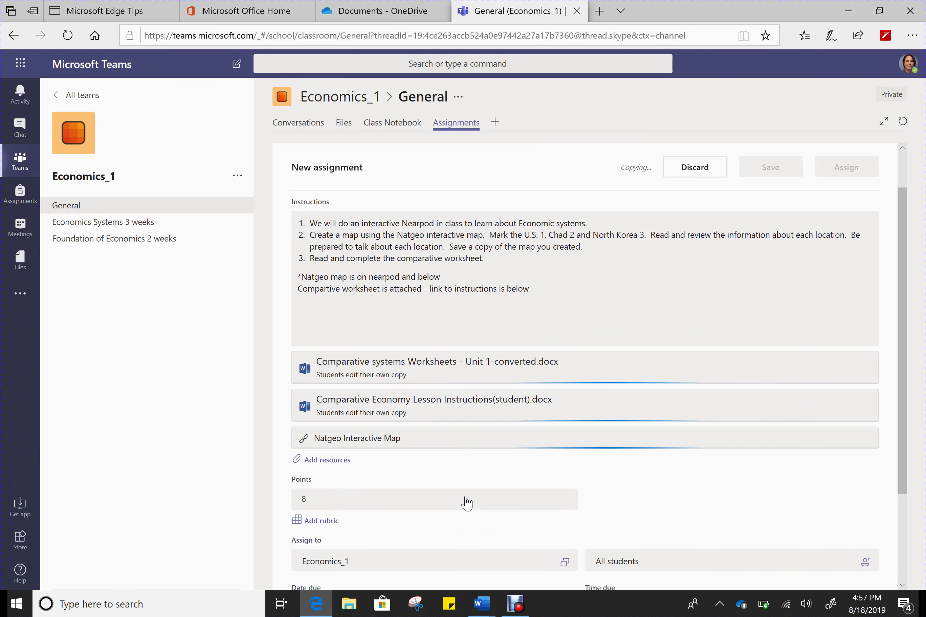
scroll(466, 498, down, 1)
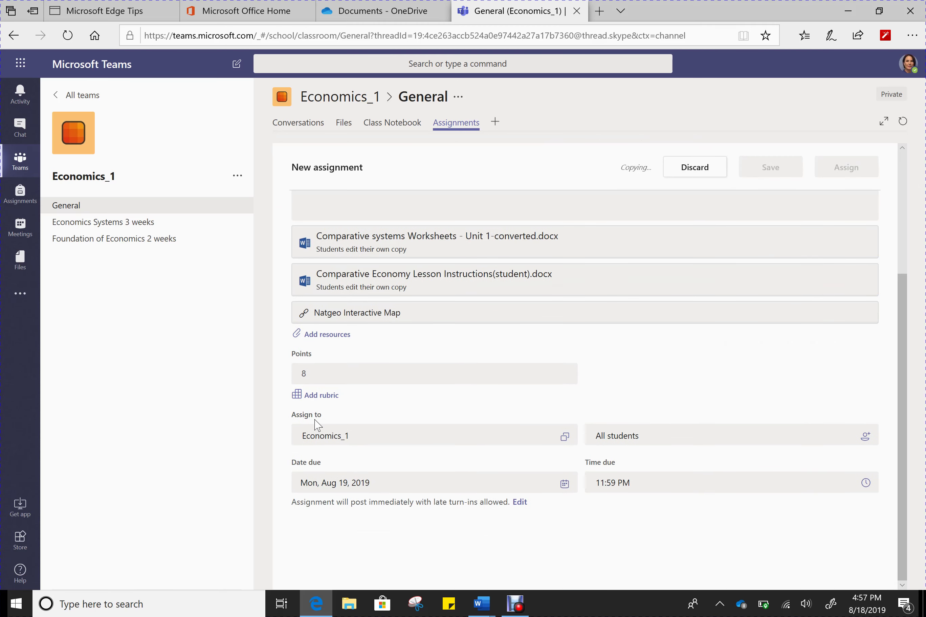
scroll(482, 363, up, 5)
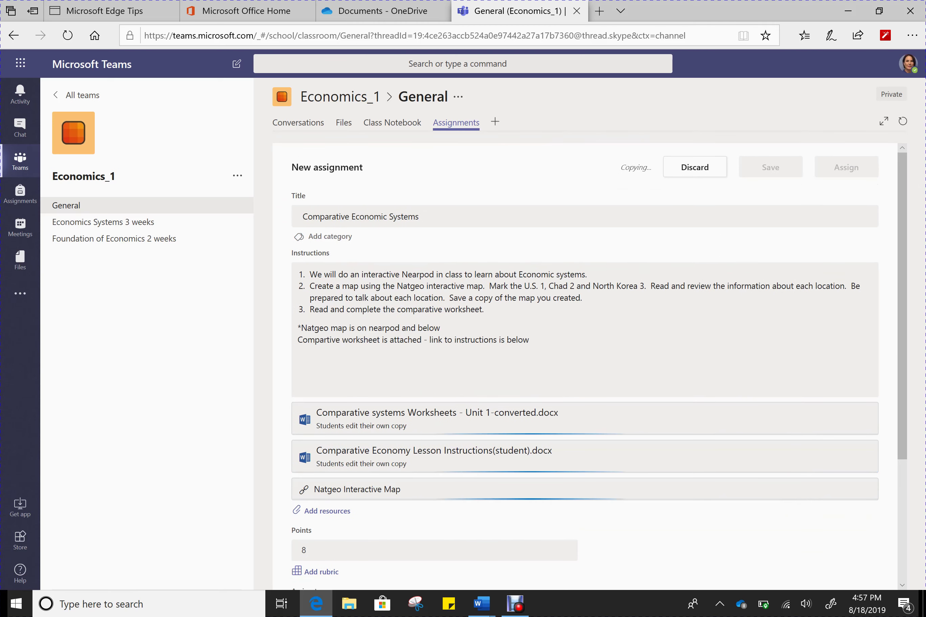
scroll(585, 367, down, 2)
scroll(414, 374, down, 2)
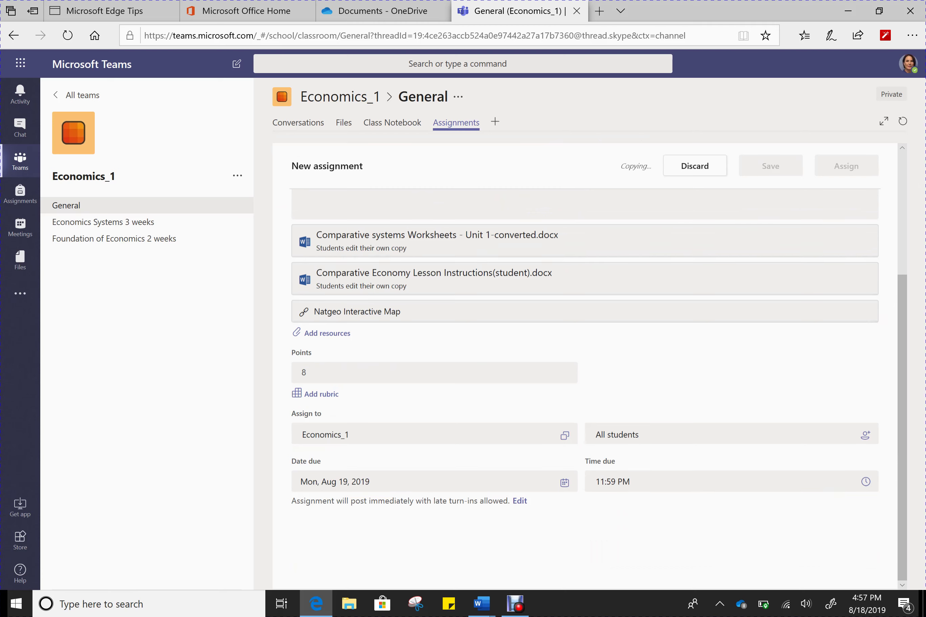
Step: Browse the OneDrive folder Economics 2018-19 for assignment resources, and check which other classes can receive the assignment, without adding anything
click(320, 336)
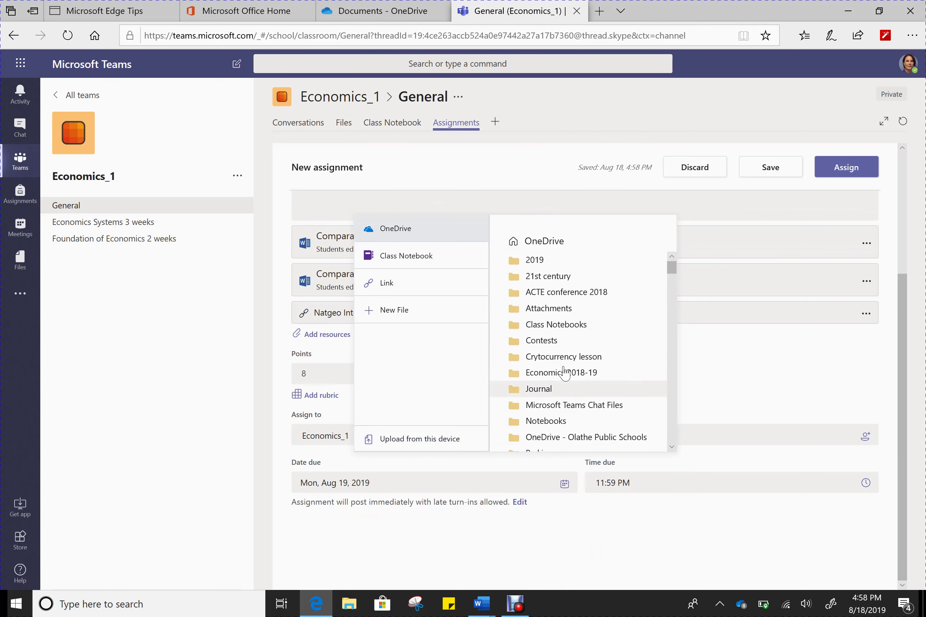
click(557, 379)
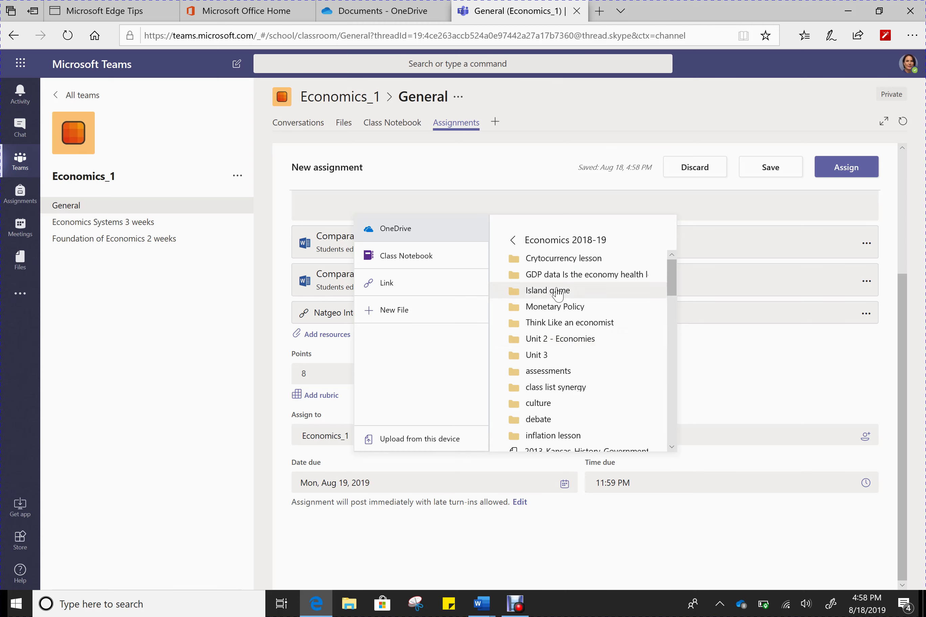
click(450, 177)
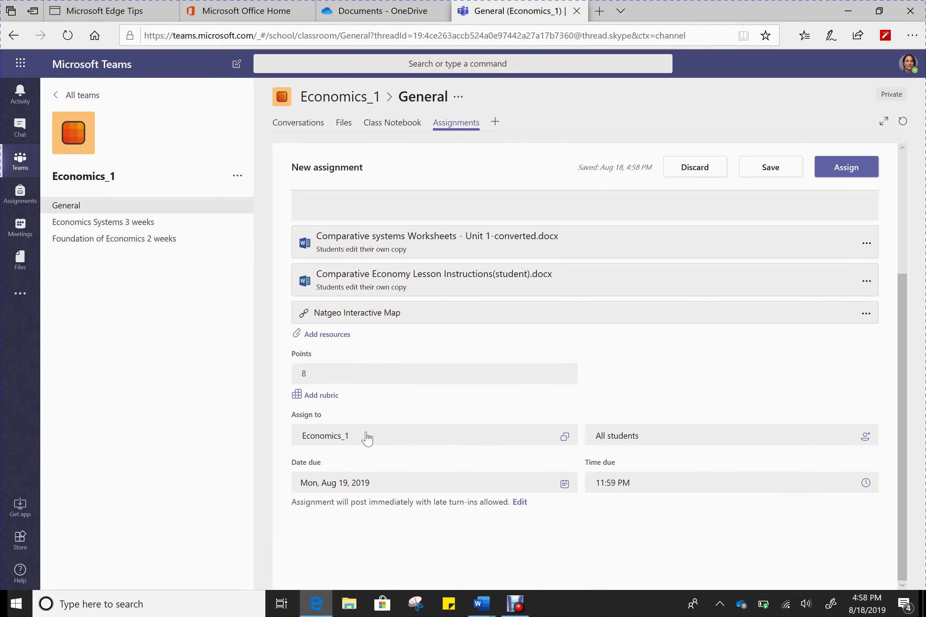
click(564, 437)
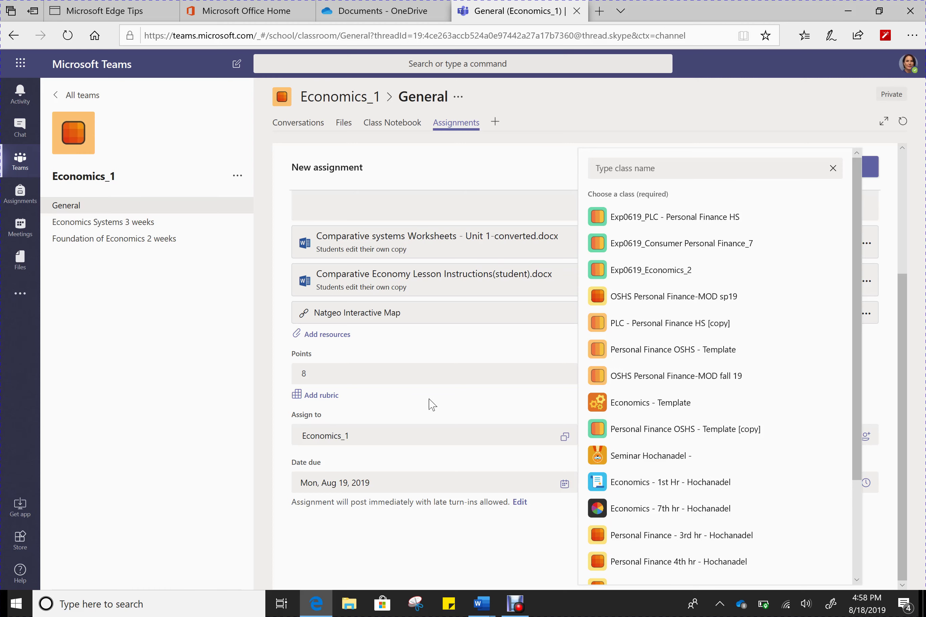
click(455, 413)
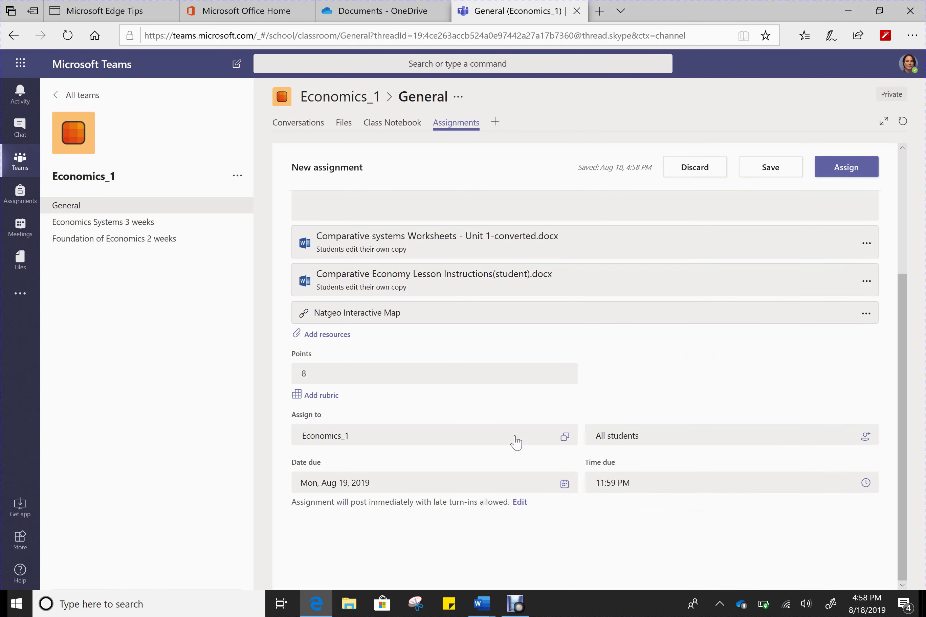
Step: Set the assignment's due date to Wed, Aug 28, 2019
click(566, 486)
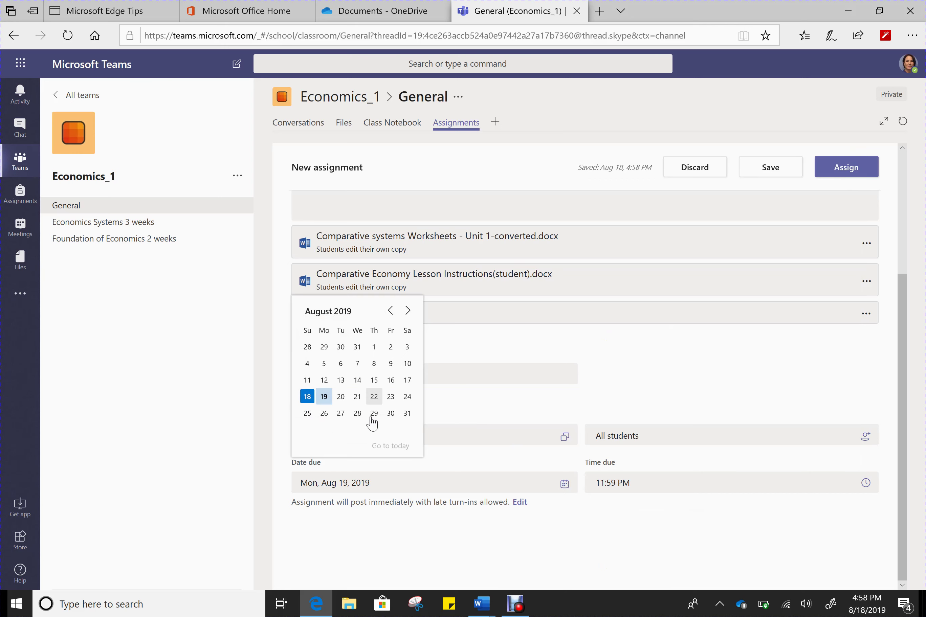
click(357, 413)
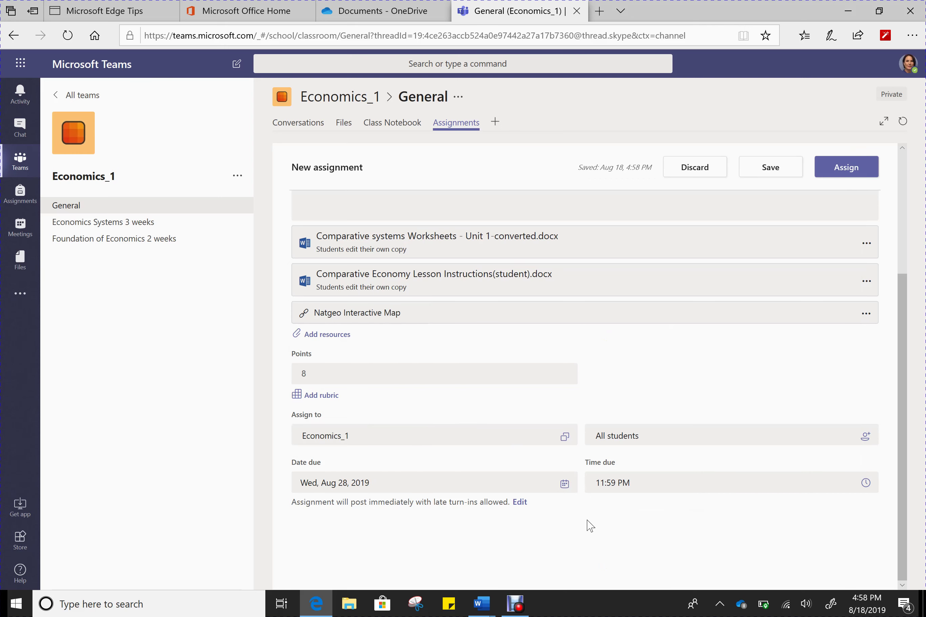
Step: Check the individual student choices, keep all students as recipients, and assign Comparative Economic Systems to Economics_1
click(865, 438)
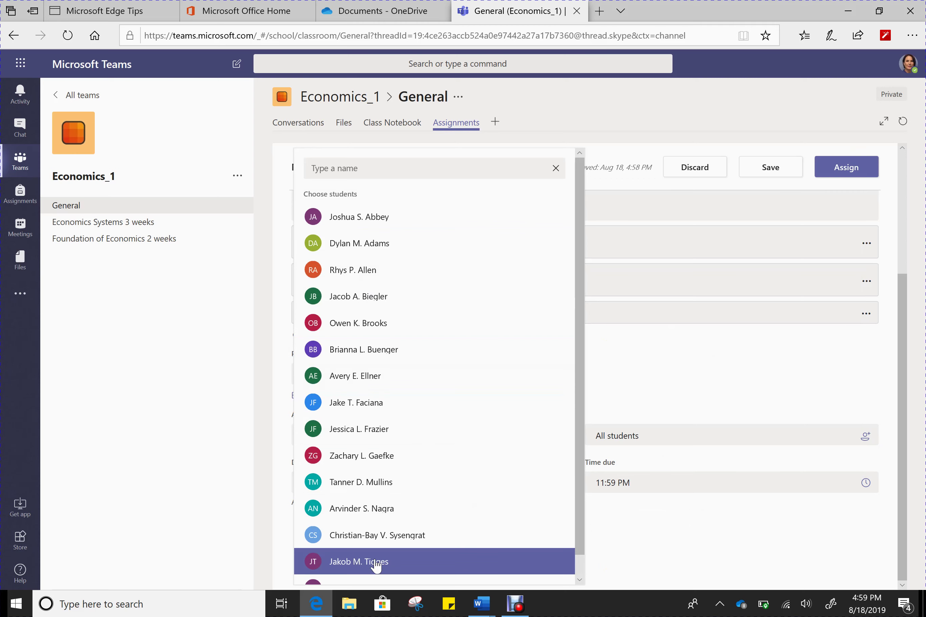
scroll(389, 441, down, 1)
scroll(389, 441, up, 2)
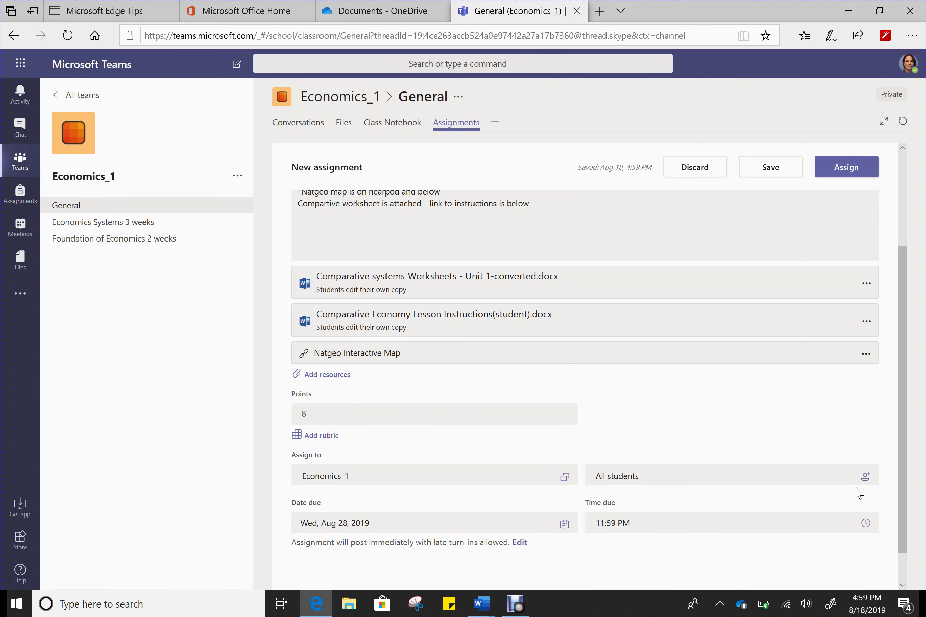
click(861, 481)
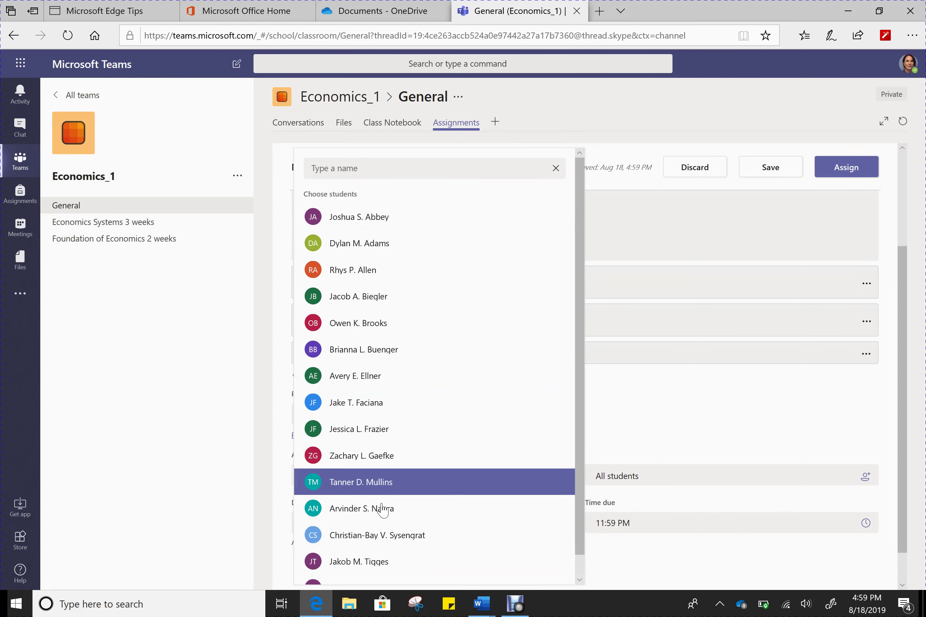
click(707, 431)
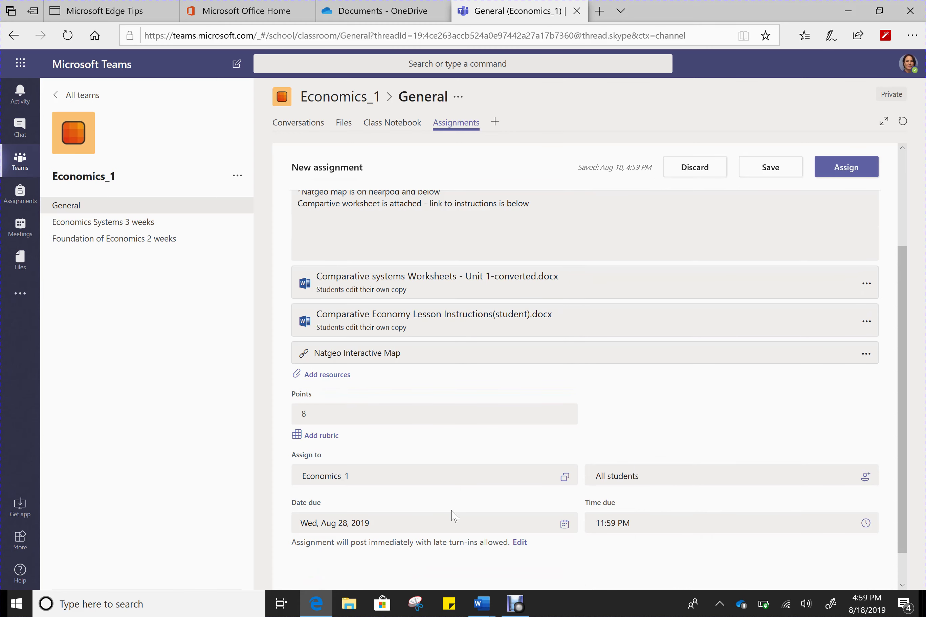
click(854, 172)
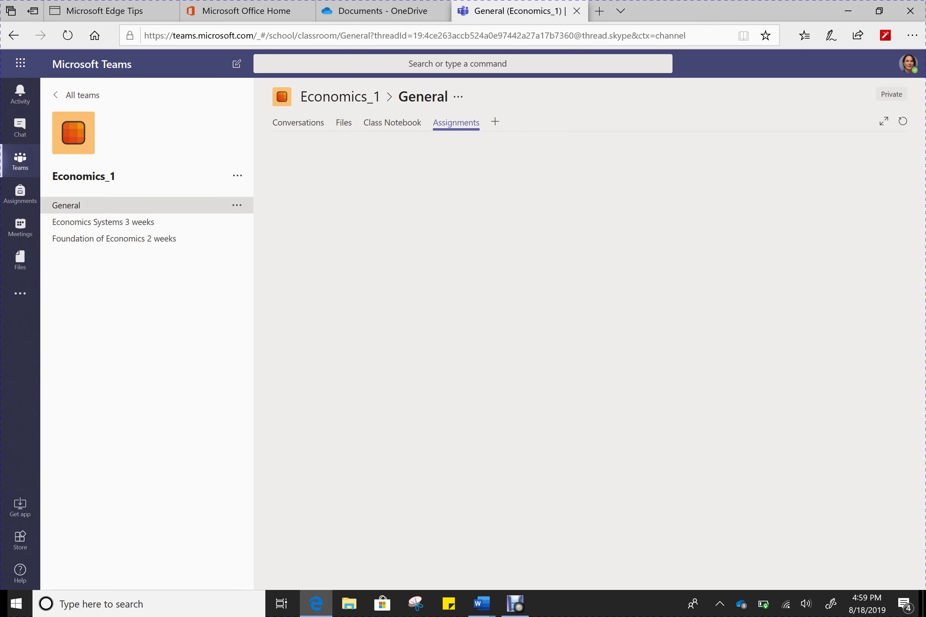
Step: View the assignment post in the General channel's conversation and open the channel's assignments list, dismissing the calendar reminder
click(79, 222)
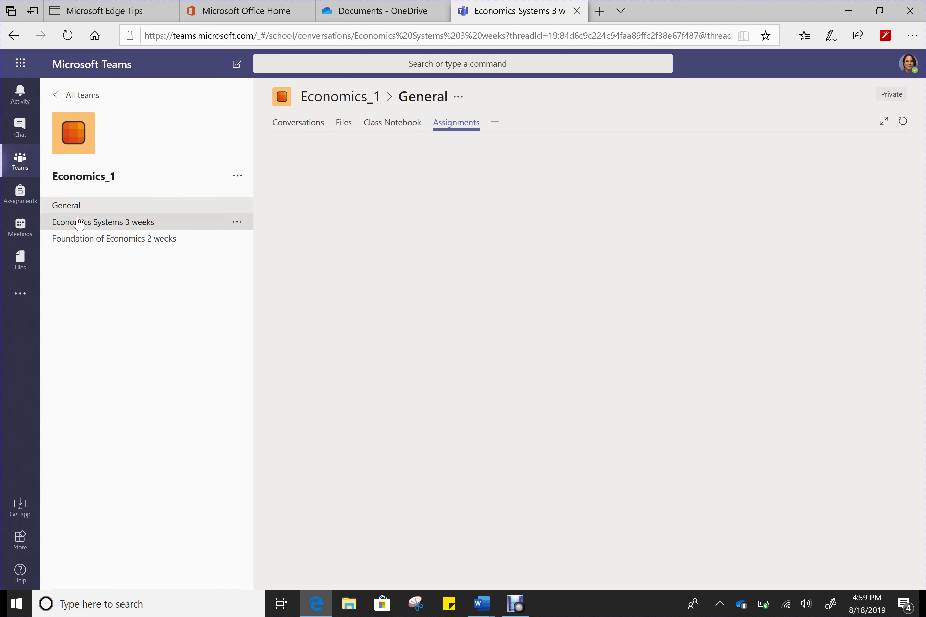
click(76, 207)
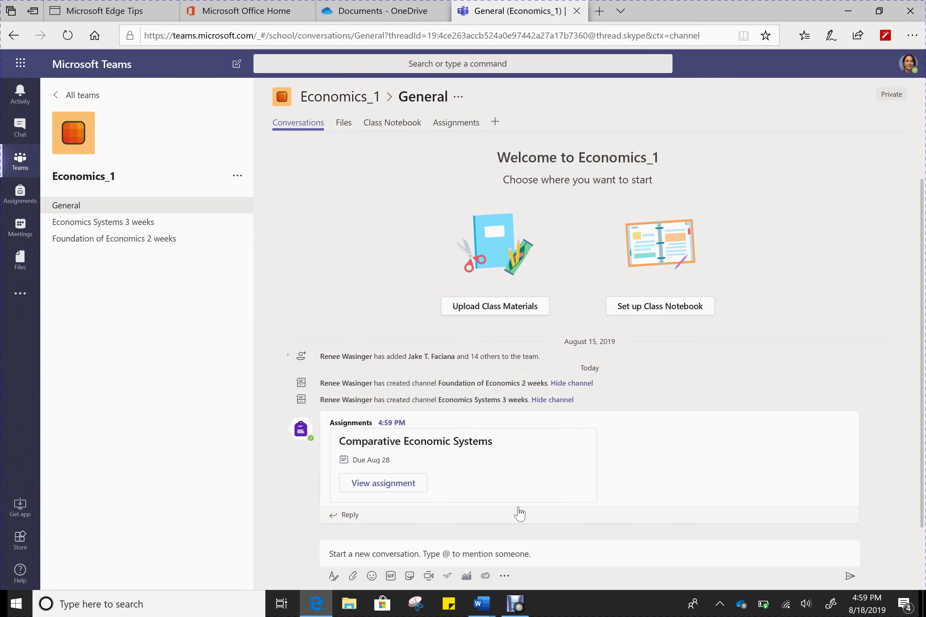
click(463, 125)
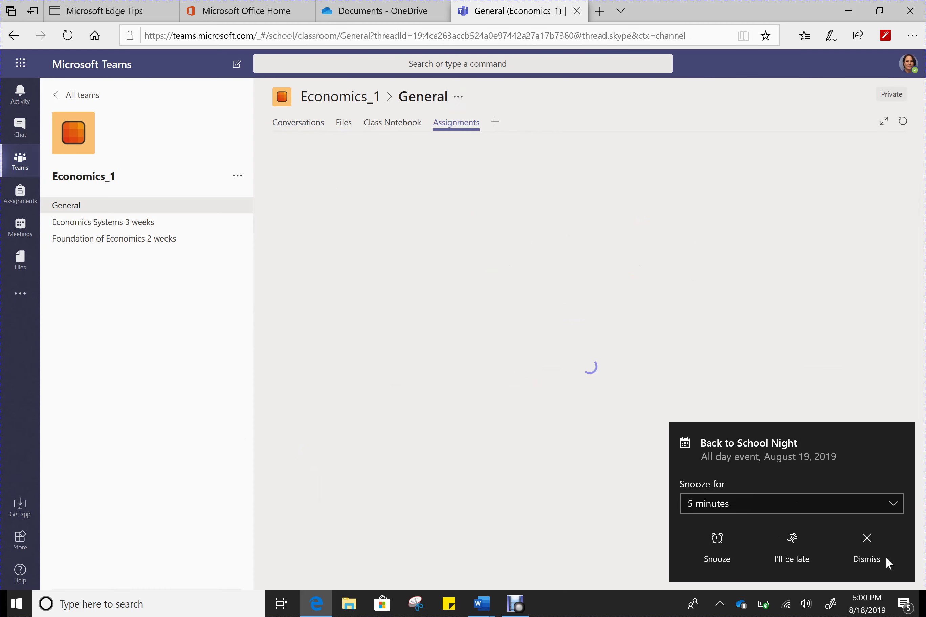
click(871, 540)
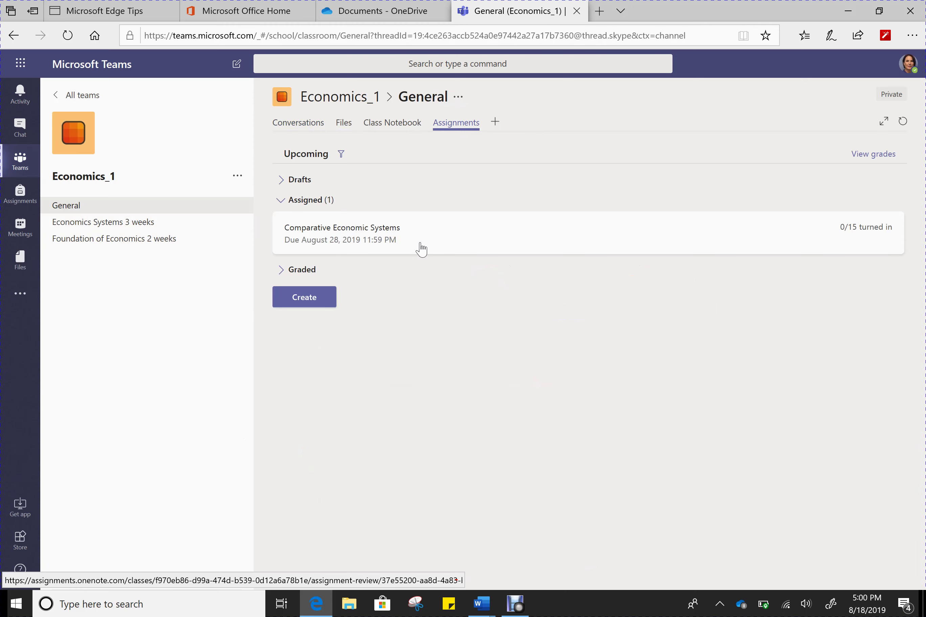
Step: Preview the Comparative Economic Systems assignment in student view, read its Comparative systems Worksheets document, and close the document
click(352, 245)
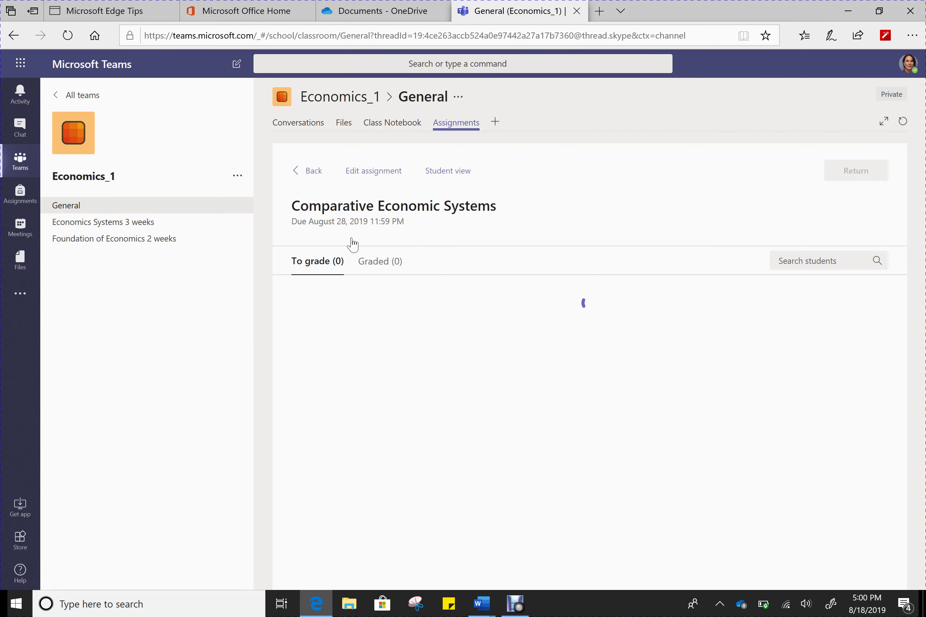
click(456, 173)
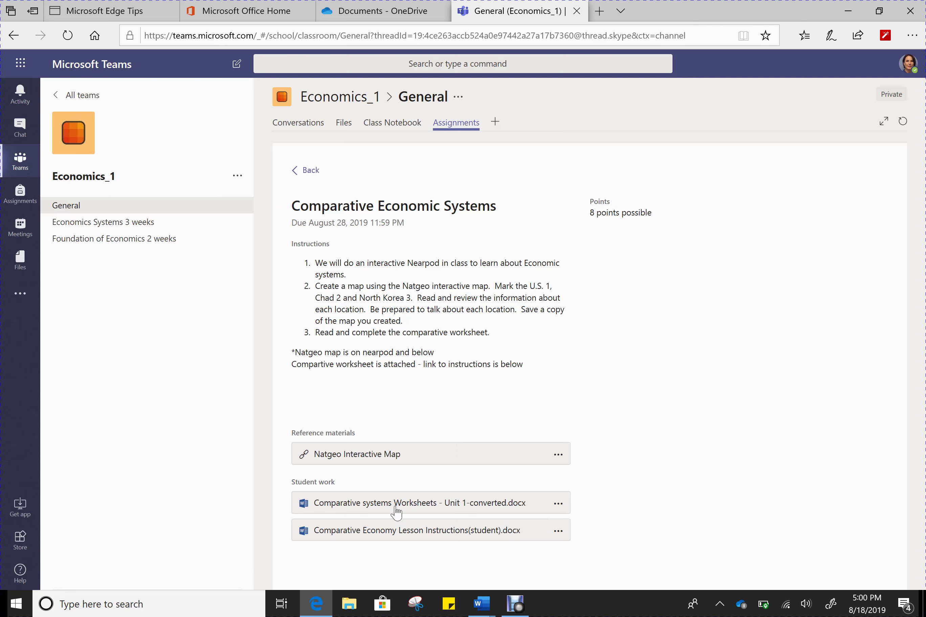
click(428, 504)
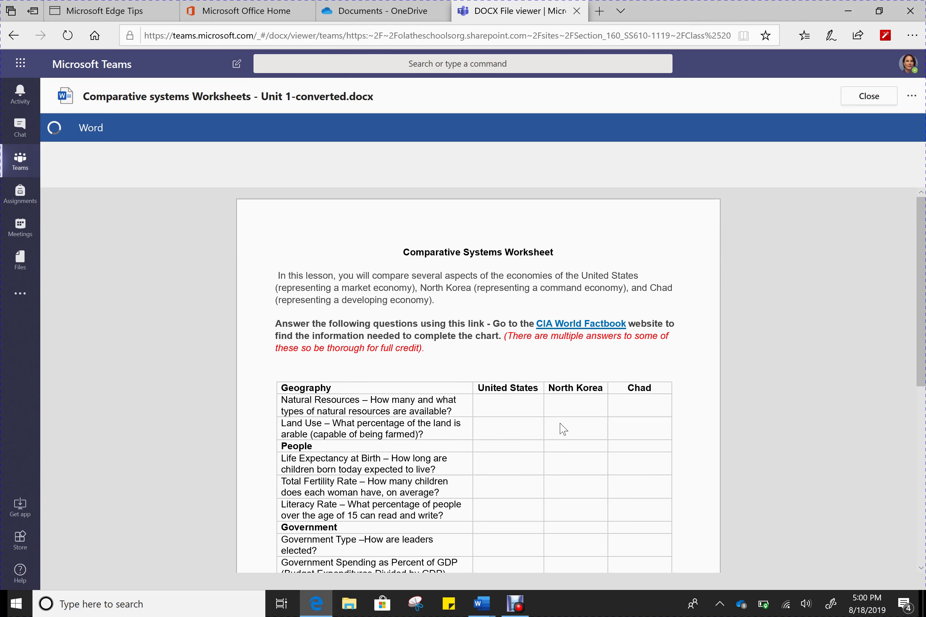
scroll(563, 429, down, 5)
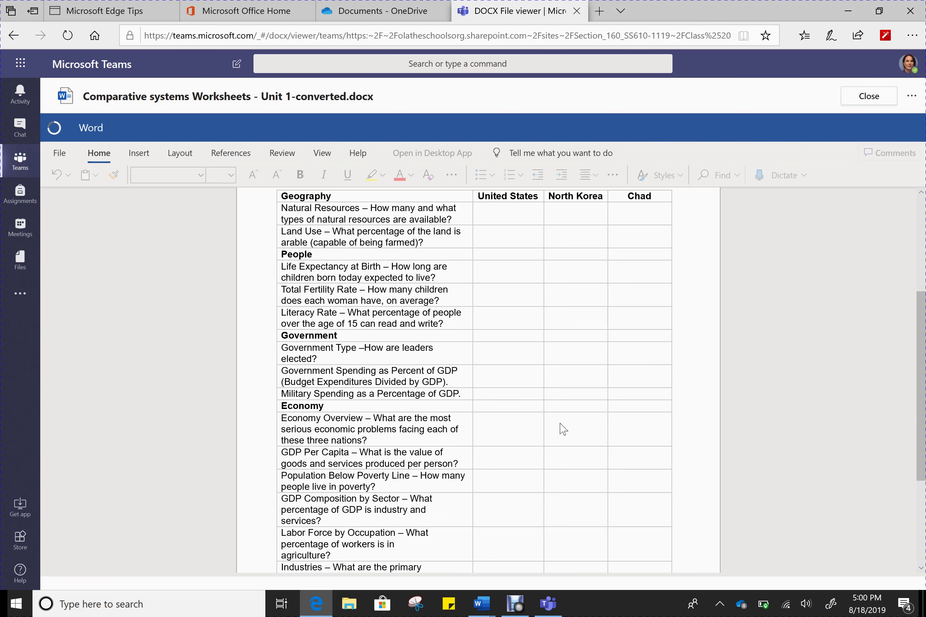
scroll(563, 429, up, 3)
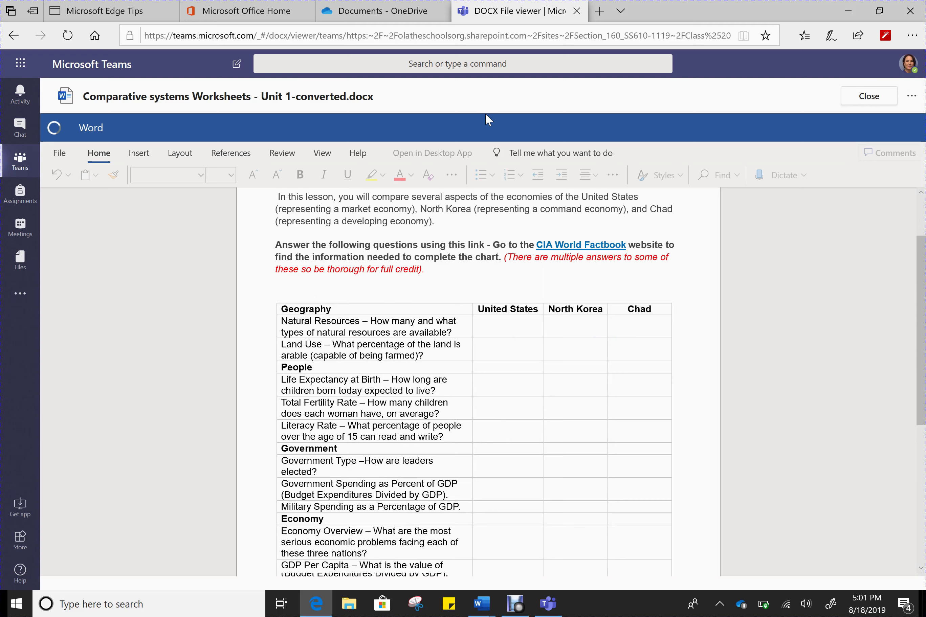
click(870, 97)
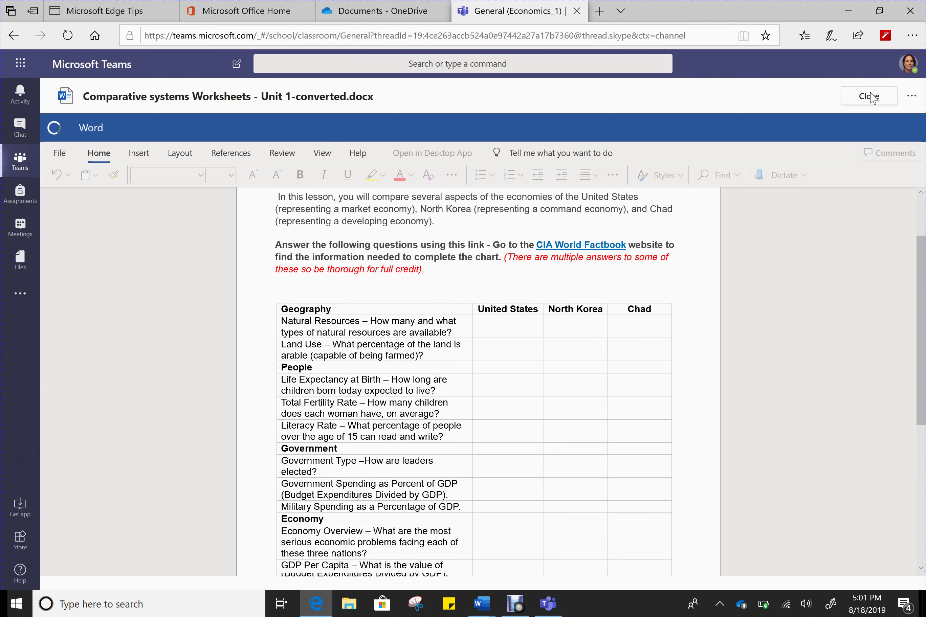
click(871, 97)
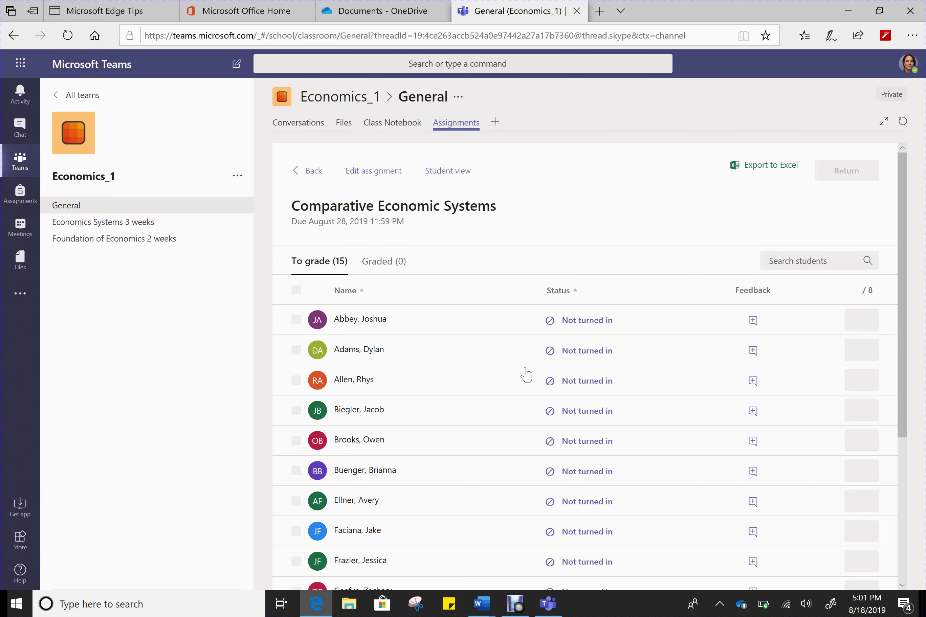
Step: Review the students' turn-in statuses in the assignment's grading list and open the feedback field for the first student
scroll(525, 374, down, 1)
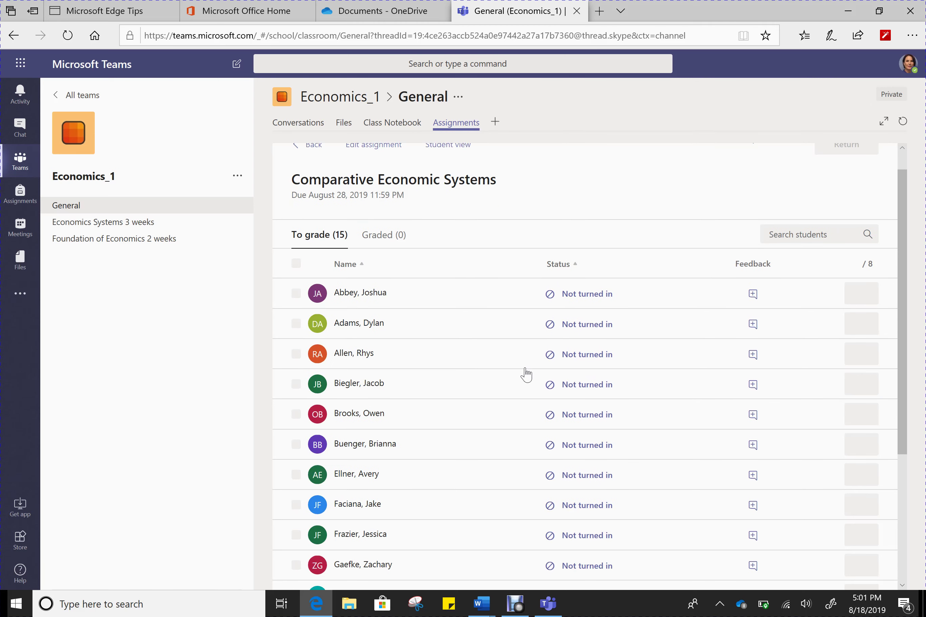
scroll(527, 374, up, 1)
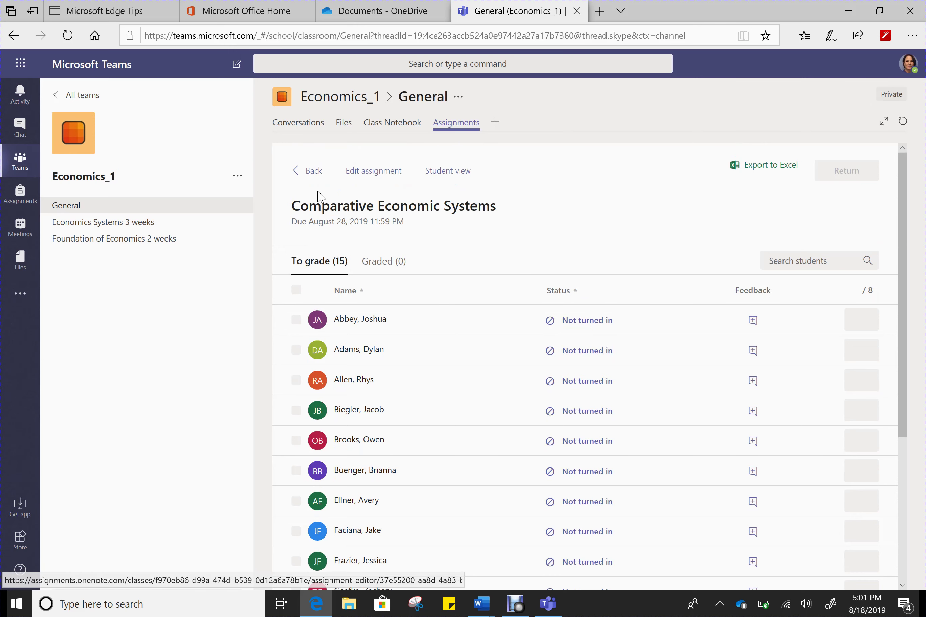
scroll(494, 340, down, 1)
scroll(494, 340, down, 2)
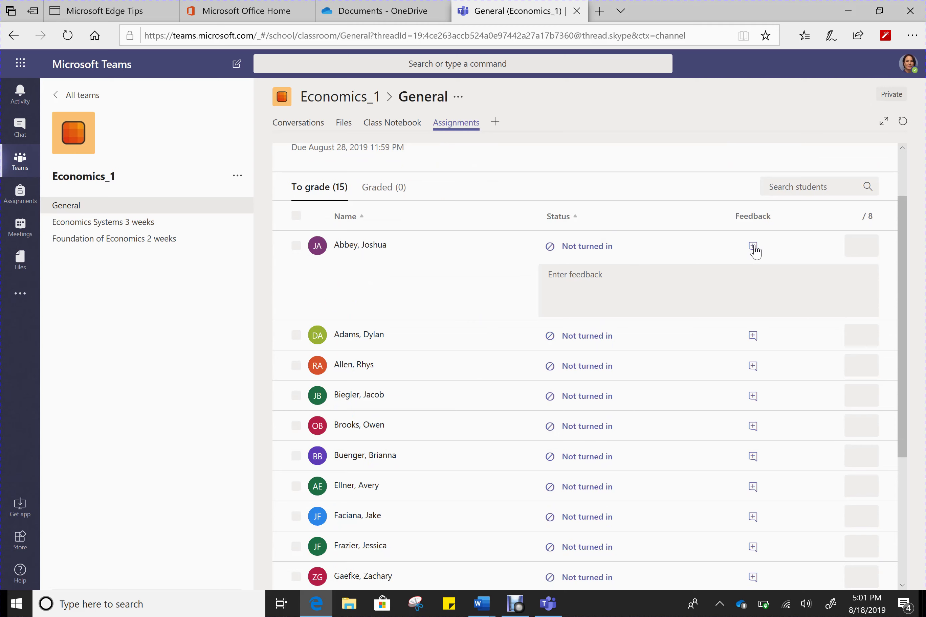
Step: Open the first student's work, check the ways to open the Comparative systems worksheet, and close it
click(593, 247)
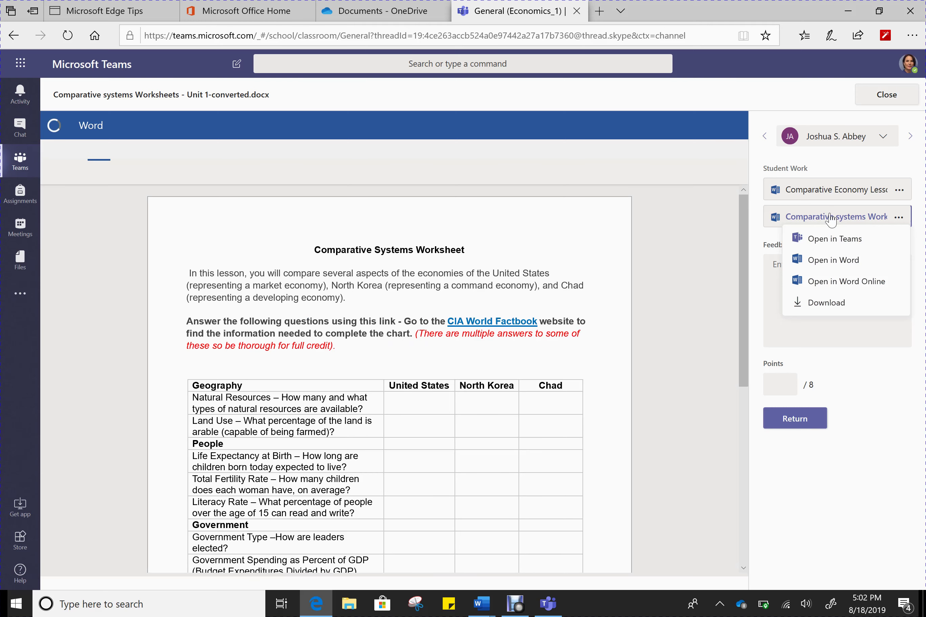
click(837, 240)
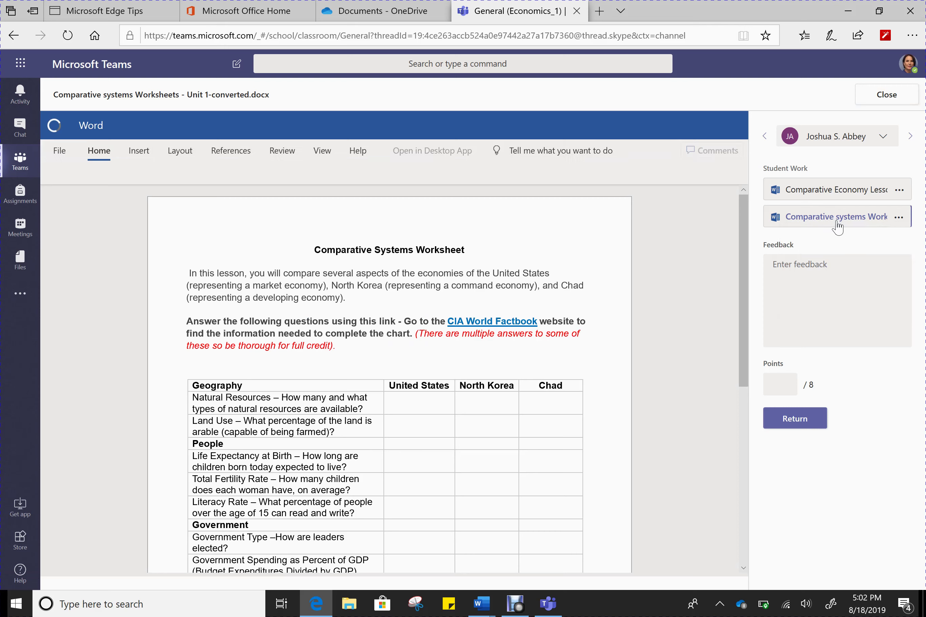
click(899, 218)
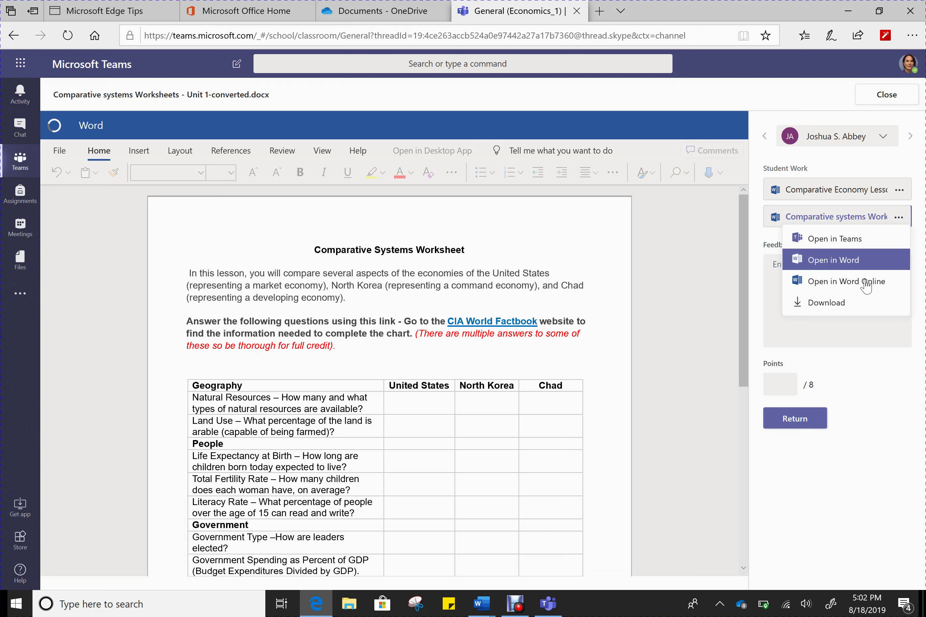
click(895, 95)
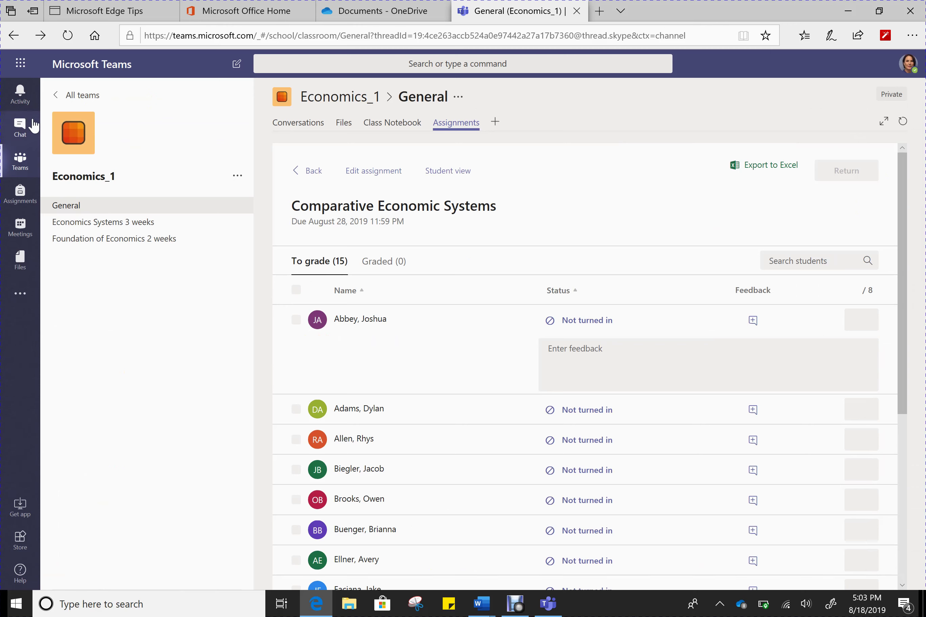
Step: Look through the upcoming assignments across all classes
click(21, 194)
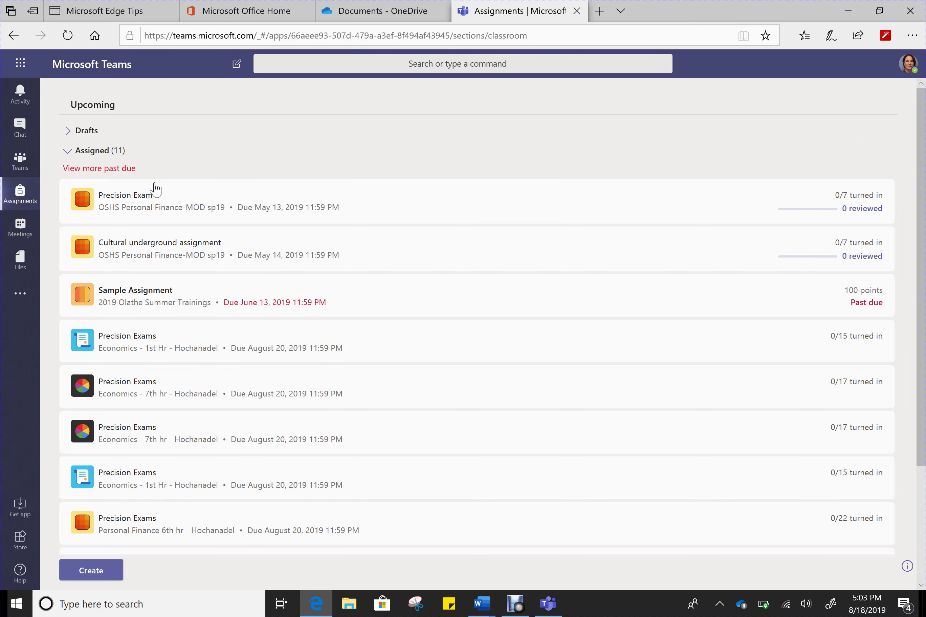
scroll(159, 195, down, 4)
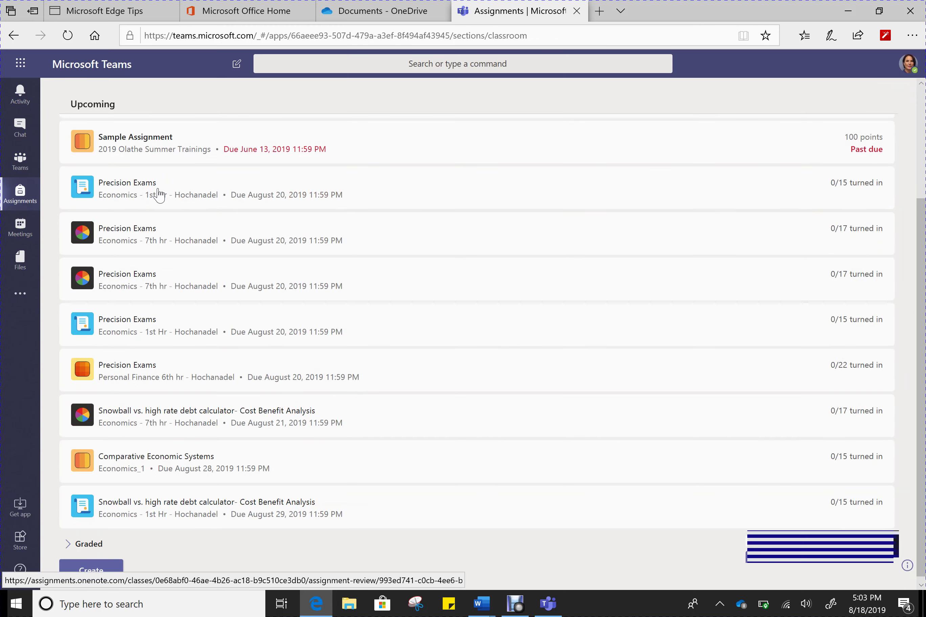
scroll(159, 196, up, 4)
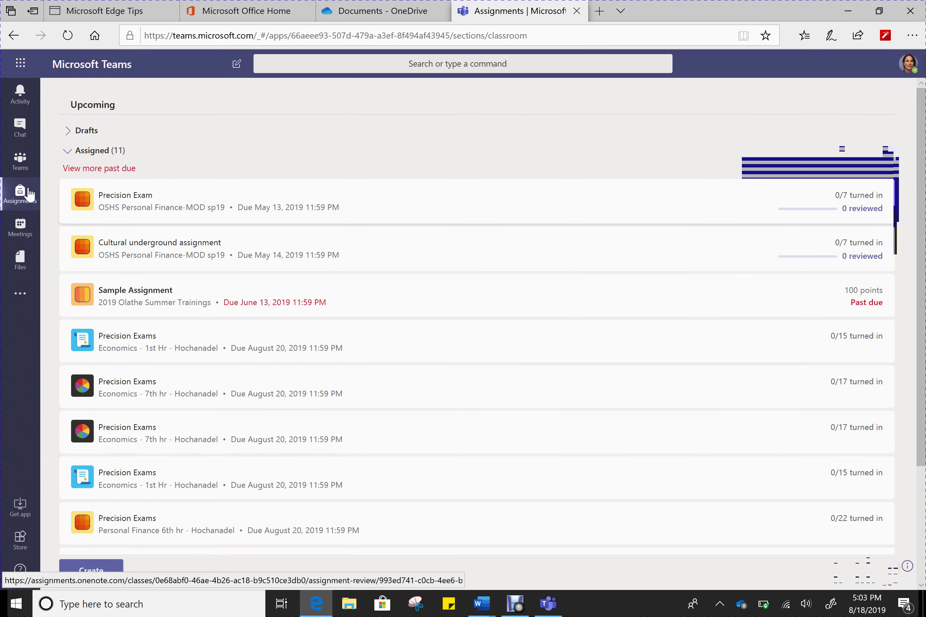
scroll(149, 176, down, 4)
scroll(148, 177, up, 4)
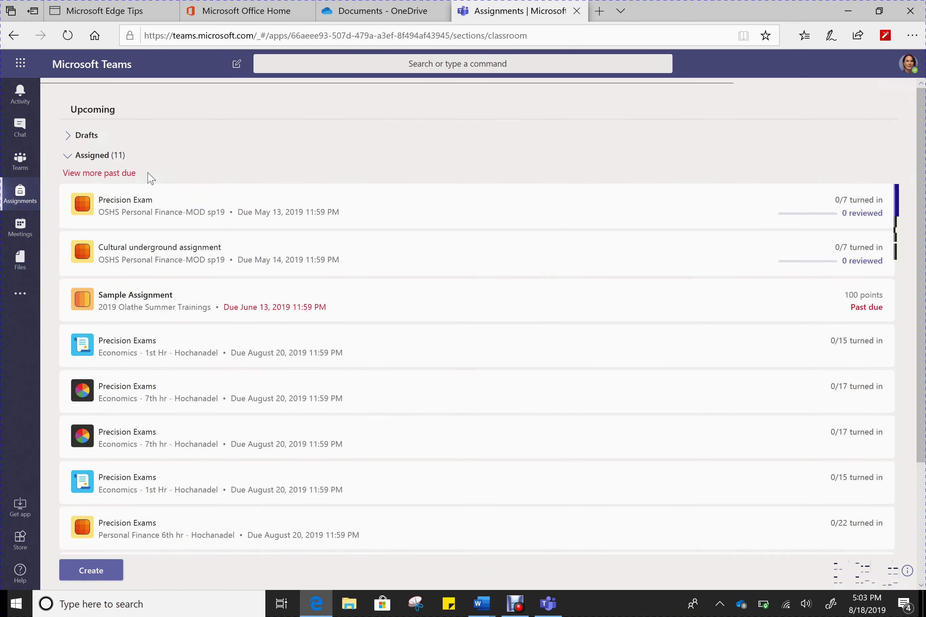
scroll(116, 214, down, 4)
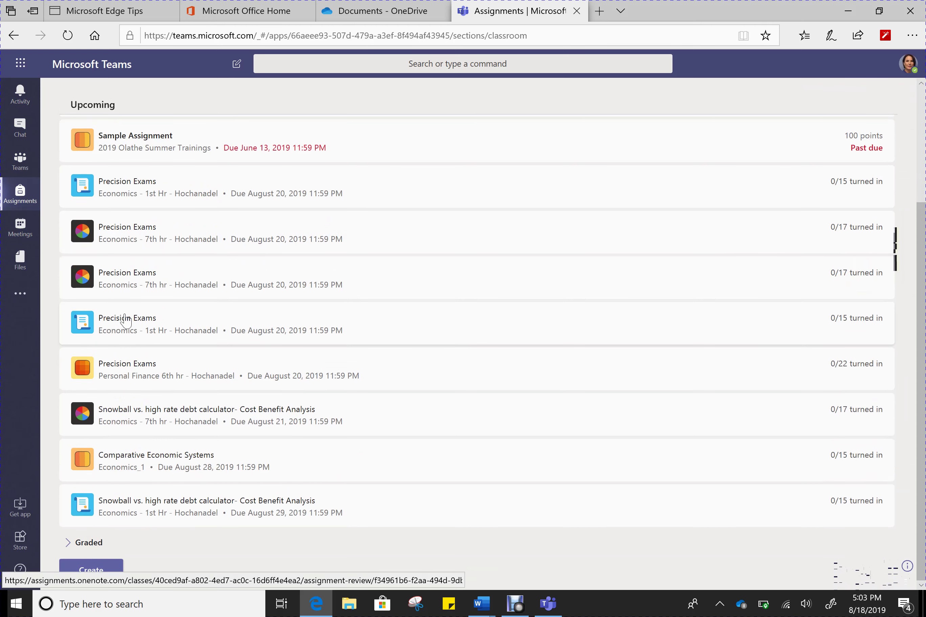
Step: Open Chat and look back through the earlier messages and images in a student's conversation
click(22, 127)
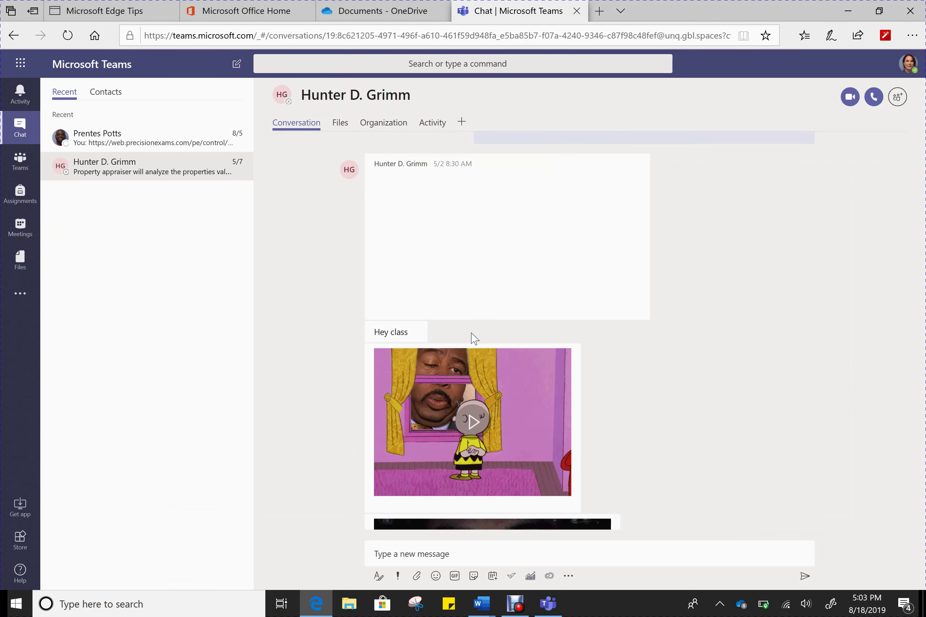
scroll(504, 171, up, 15)
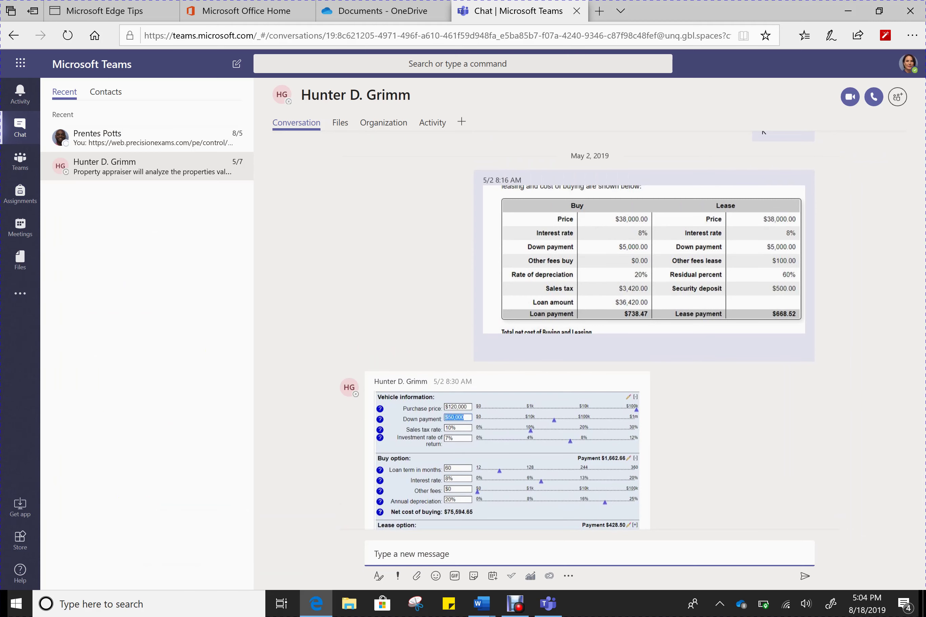
click(261, 64)
text(clint)
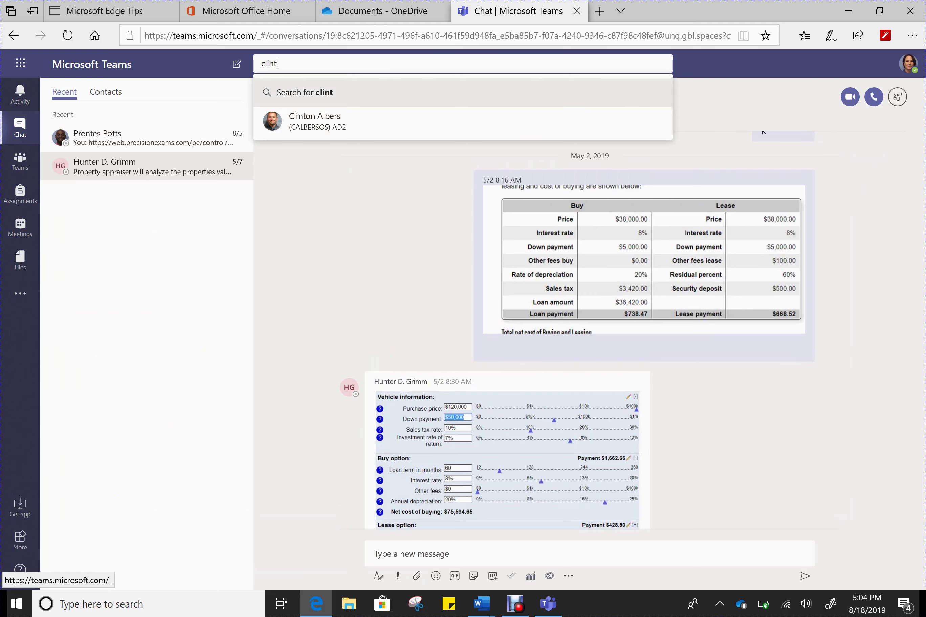
key(BackSpace)
key(BackSpace)
key(BackSpace)
key(BackSpace)
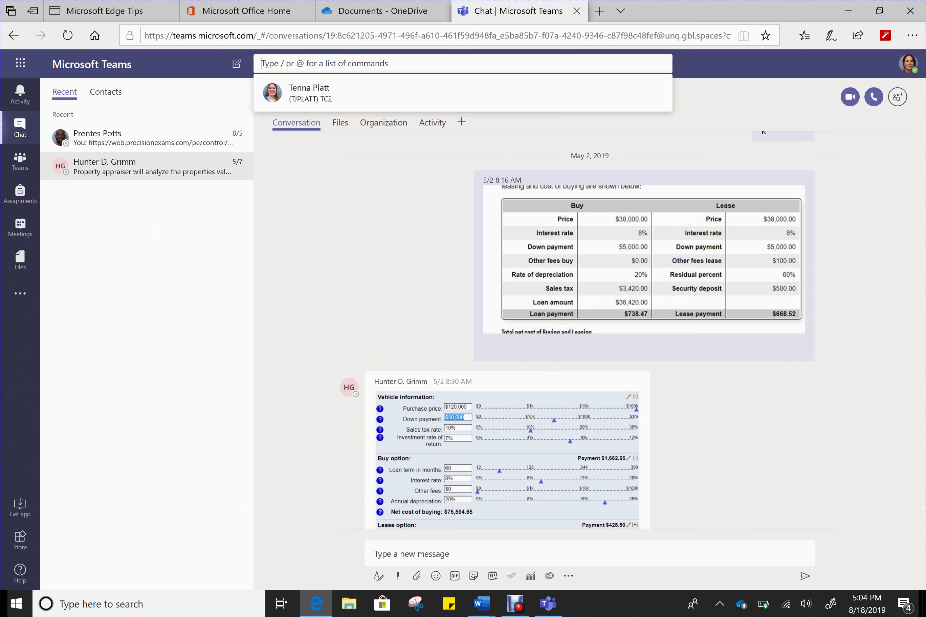
Step: Find the existing group chat with two colleagues by a participant's first name and send a worried-face emoji in it
text(adam)
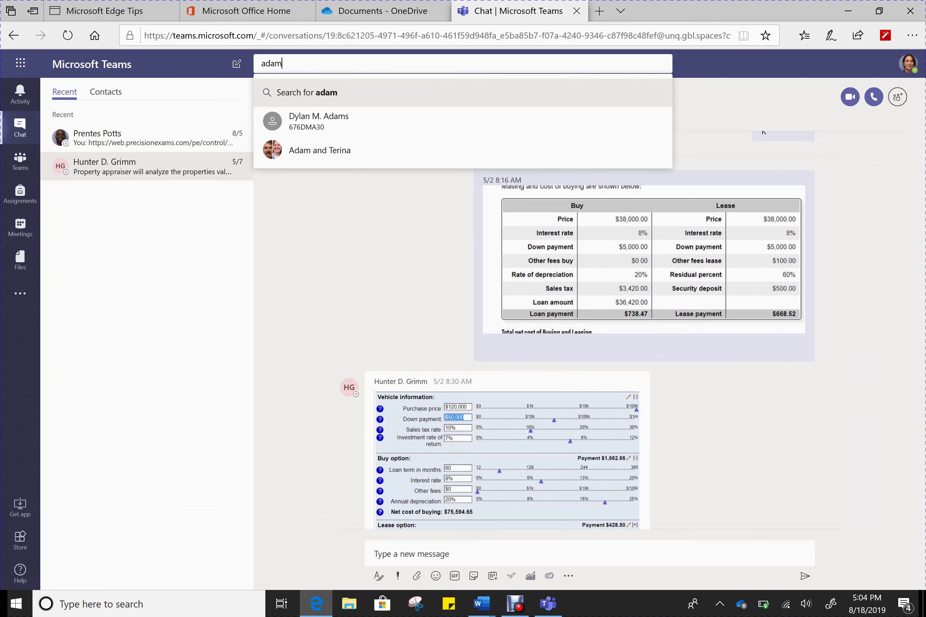
click(329, 153)
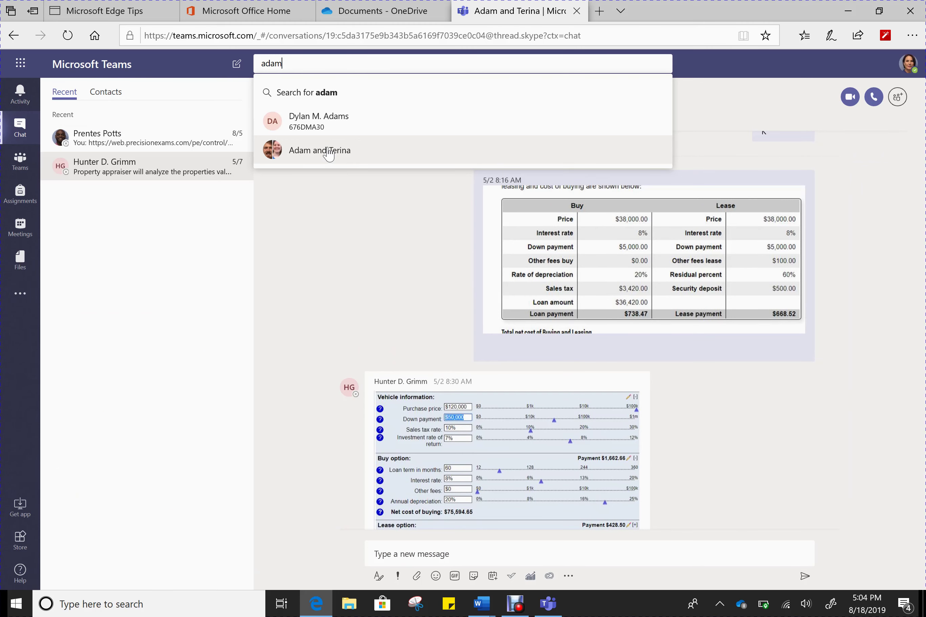
click(436, 578)
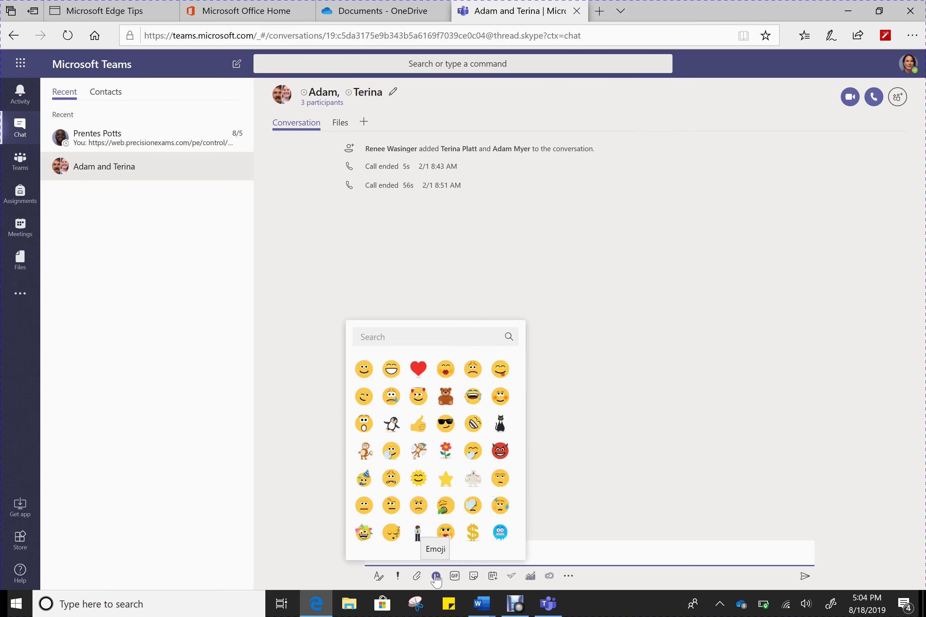
click(391, 479)
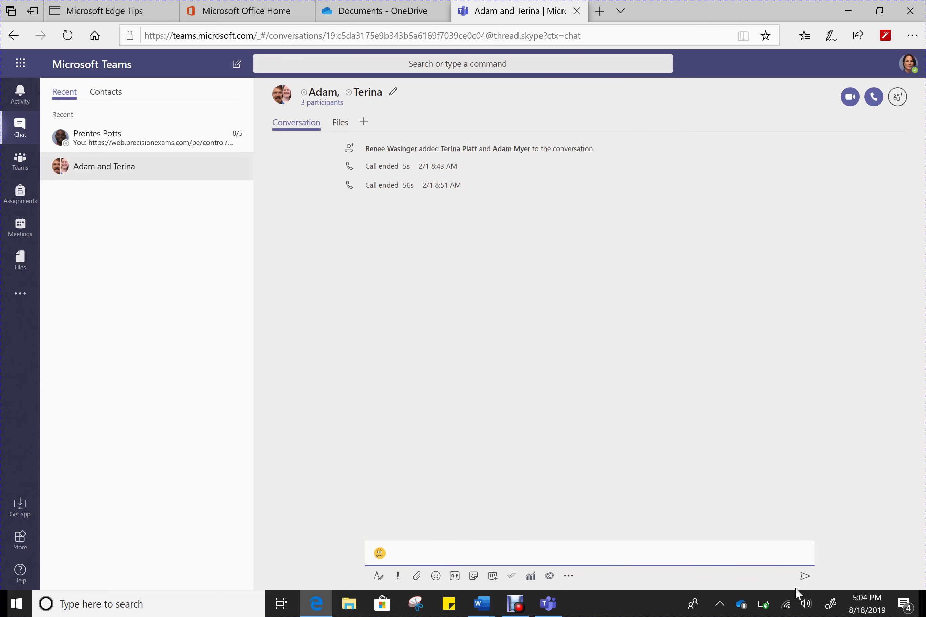
click(803, 577)
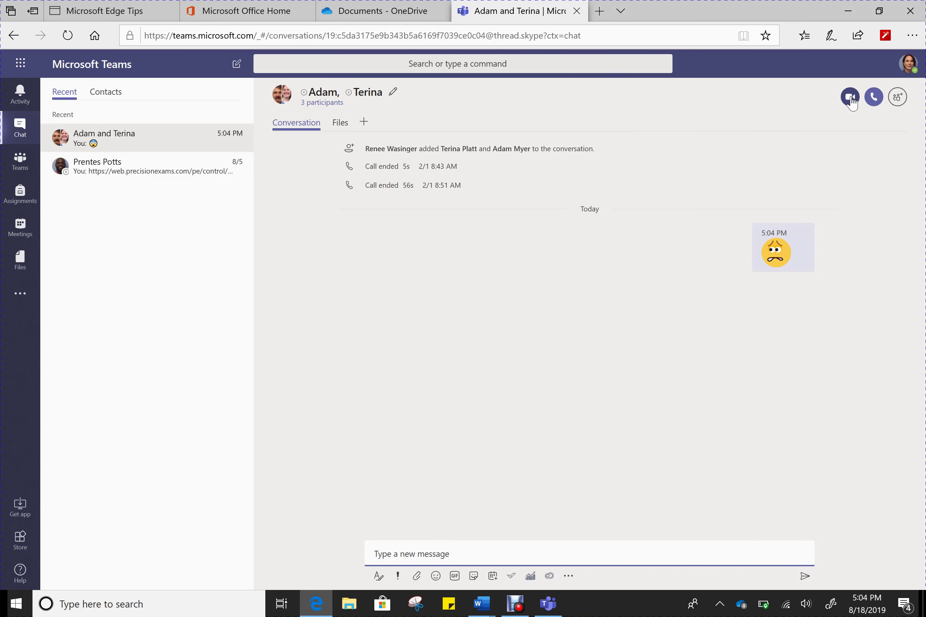
Step: Start an audio call with the group chat's participants and hang up while it is connecting
click(872, 103)
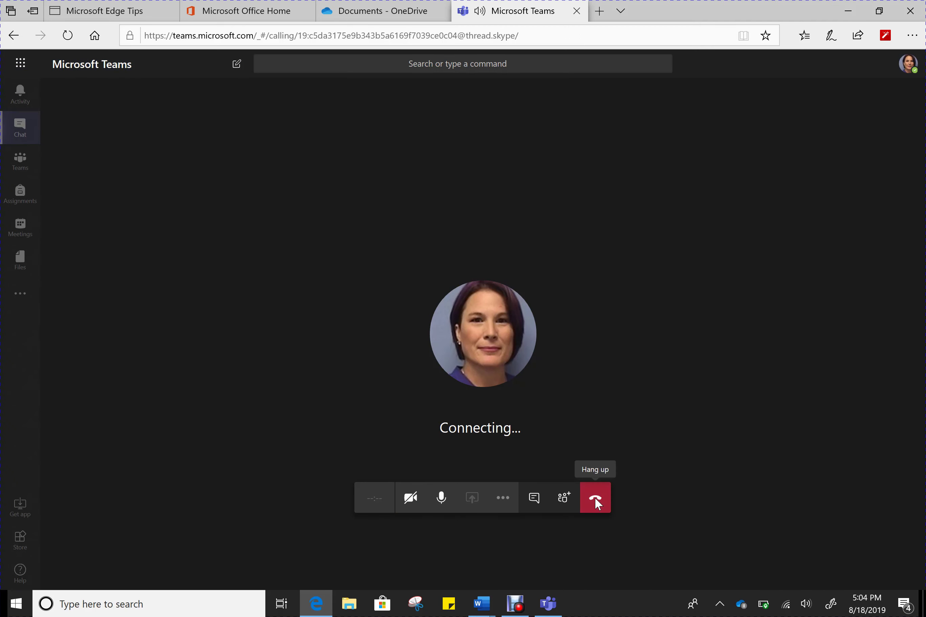
click(595, 503)
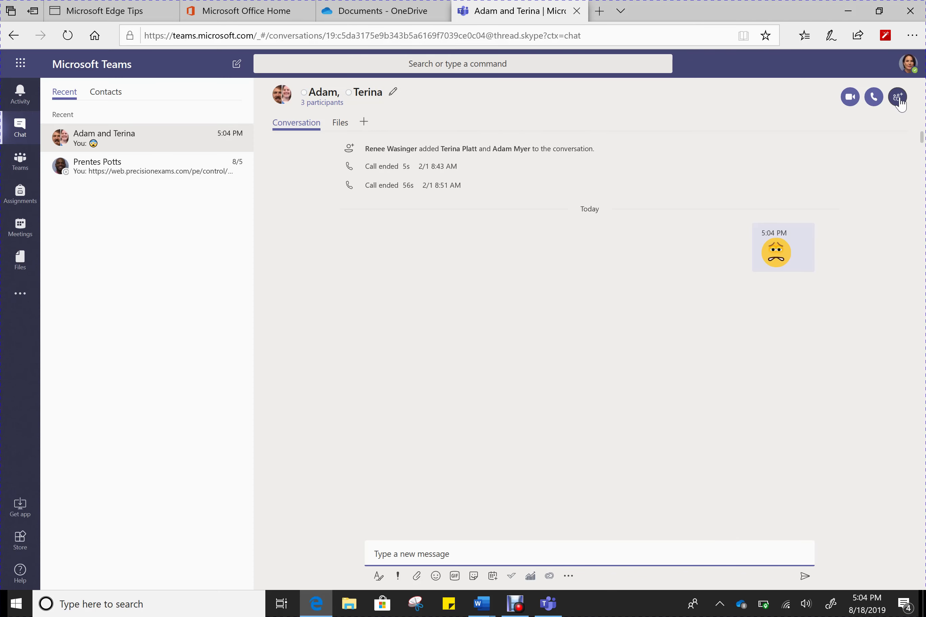
Step: Try adding a colleague to the group chat without chat history, check the message's file attachment sources, and cancel the addition
click(898, 99)
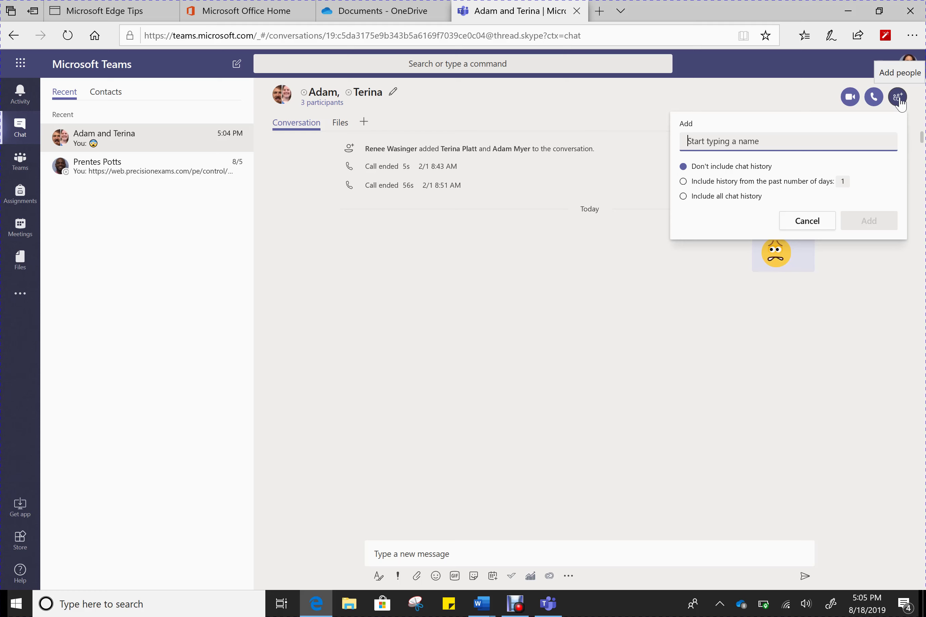
text(a)
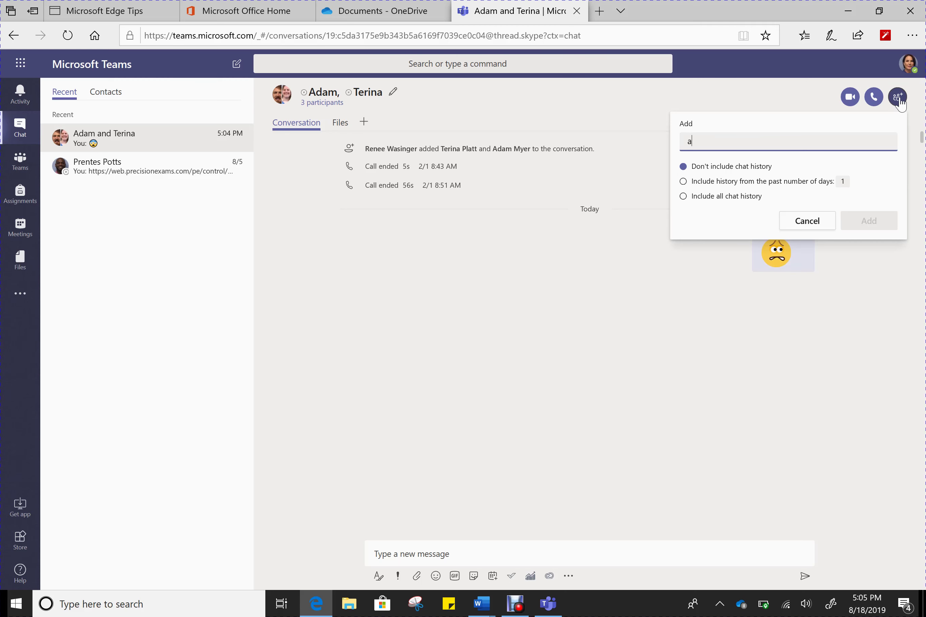
text(dam)
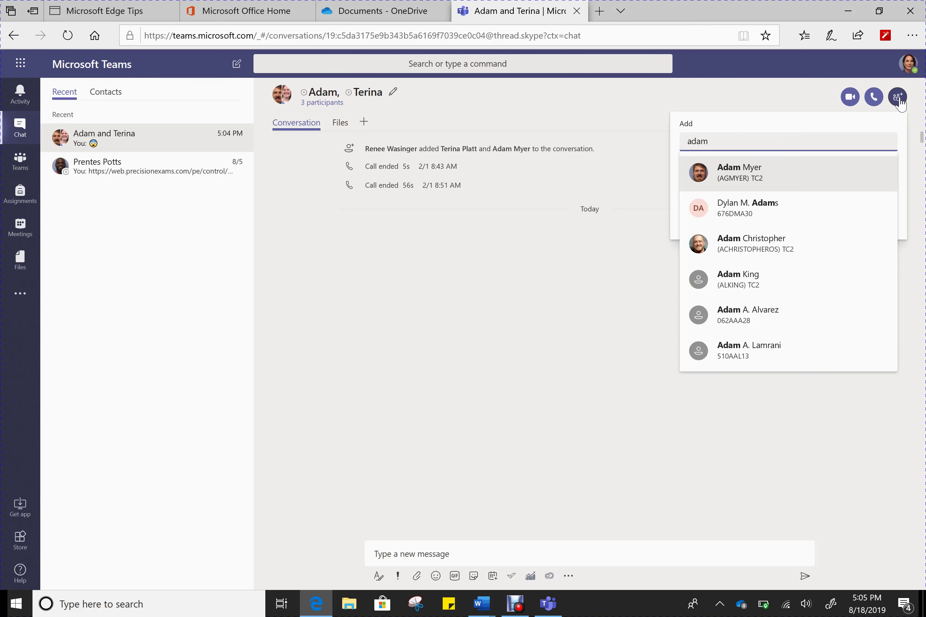
click(757, 176)
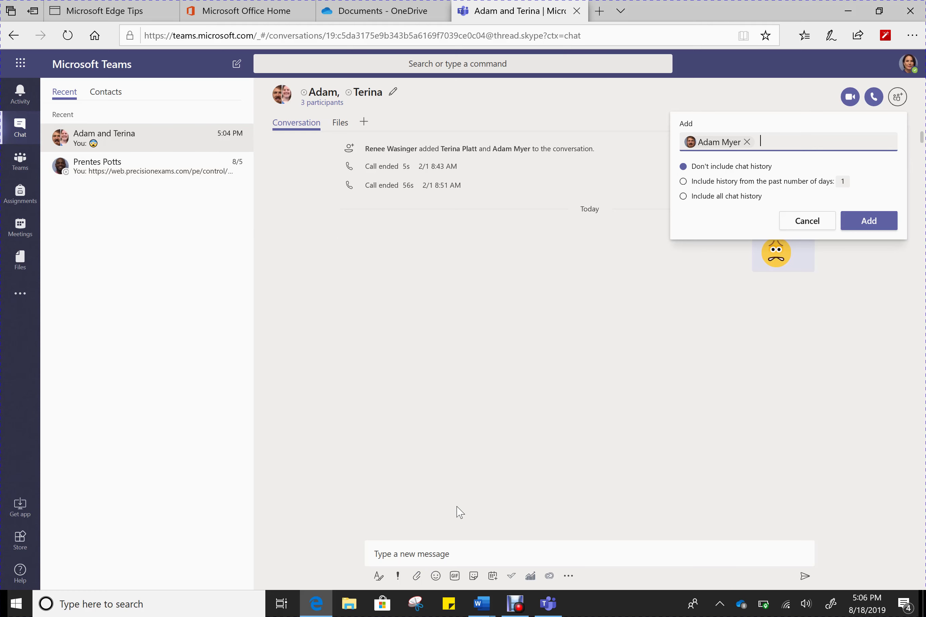
click(416, 580)
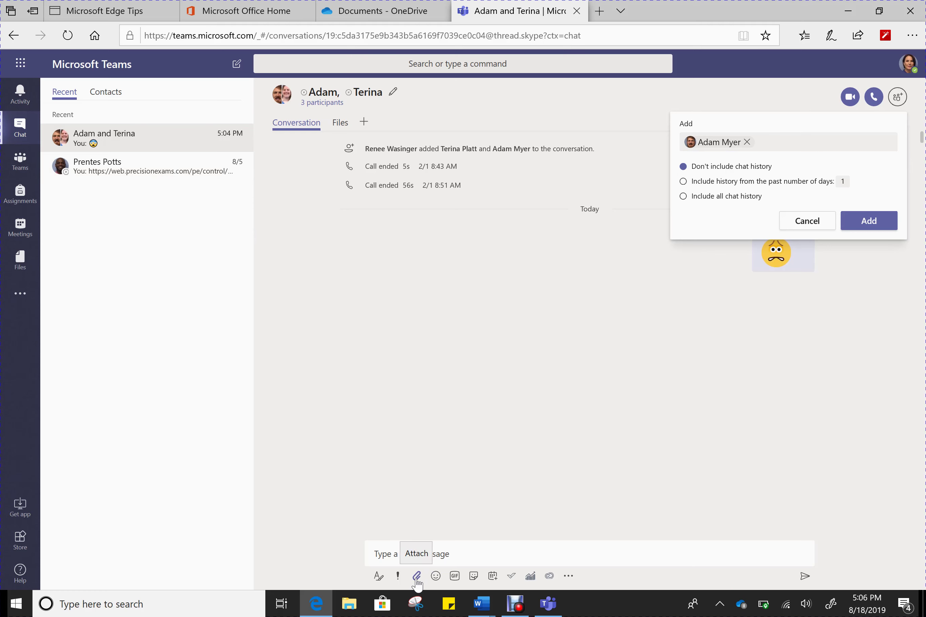
click(417, 580)
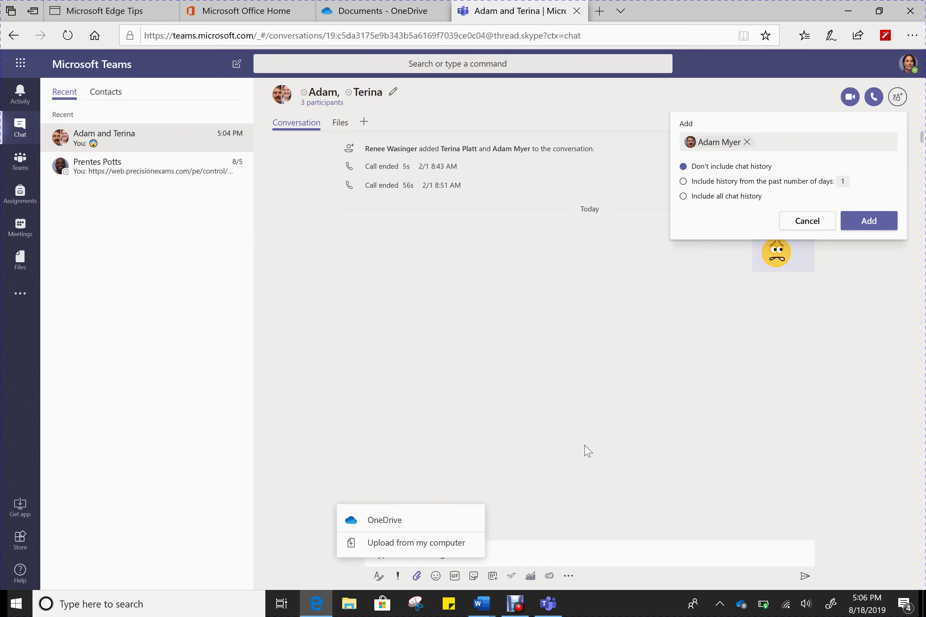
click(872, 222)
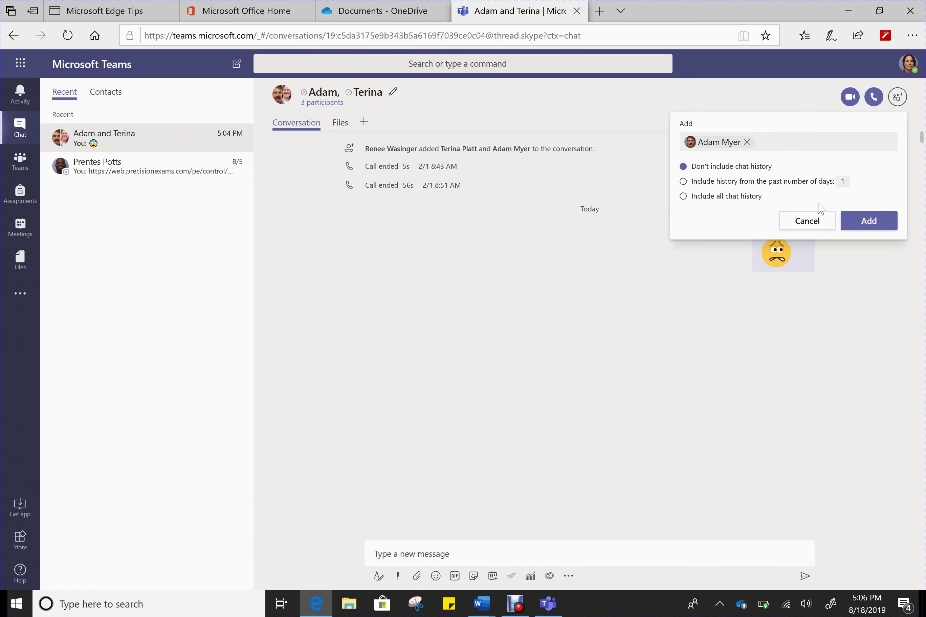
click(807, 226)
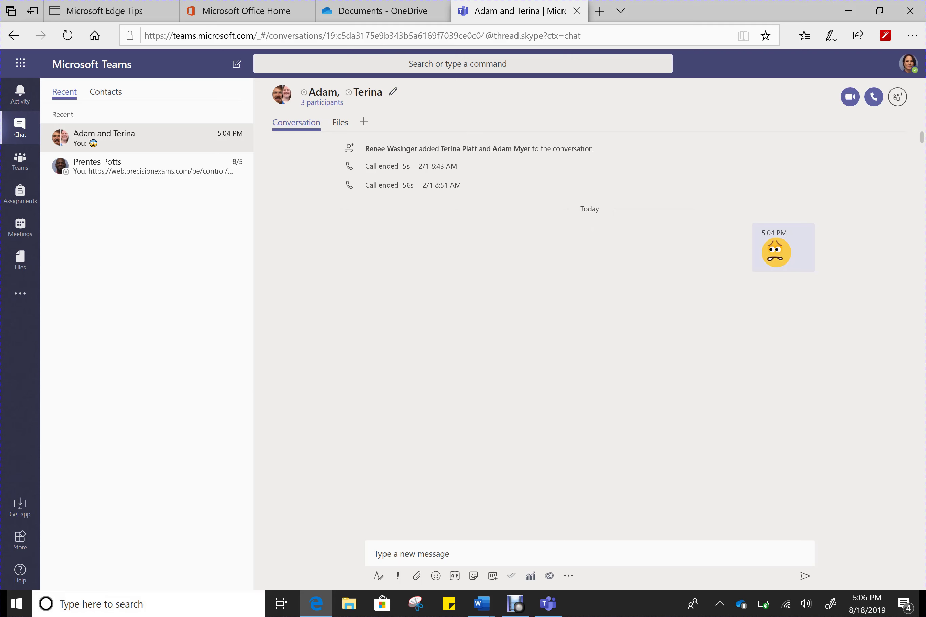
click(520, 609)
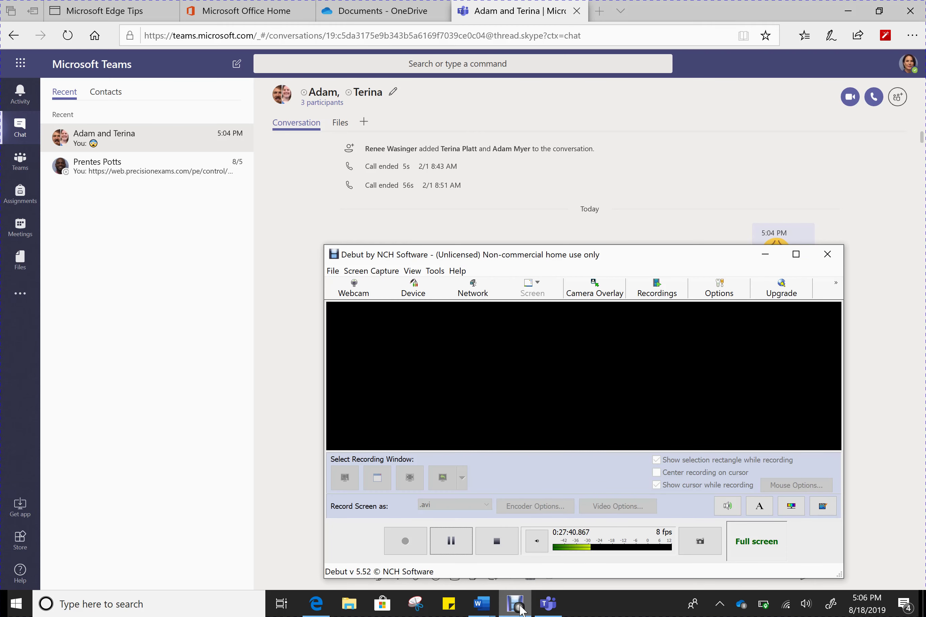